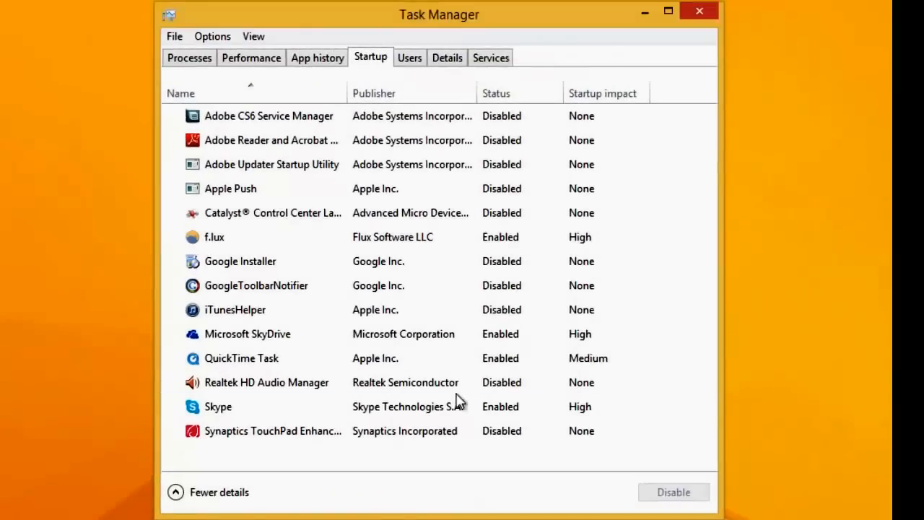
View the running processes, switching Task Manager to its compact view and back to the detailed one
left_click(200, 63)
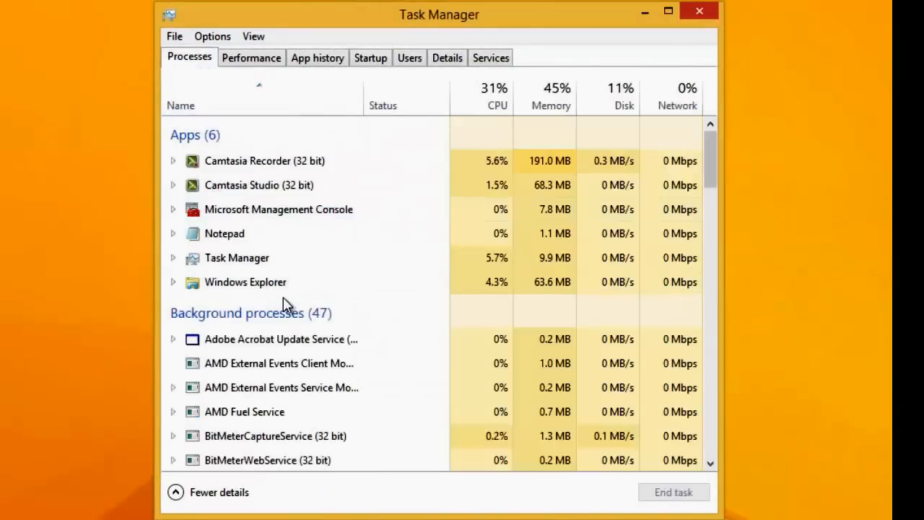
left_click(216, 493)
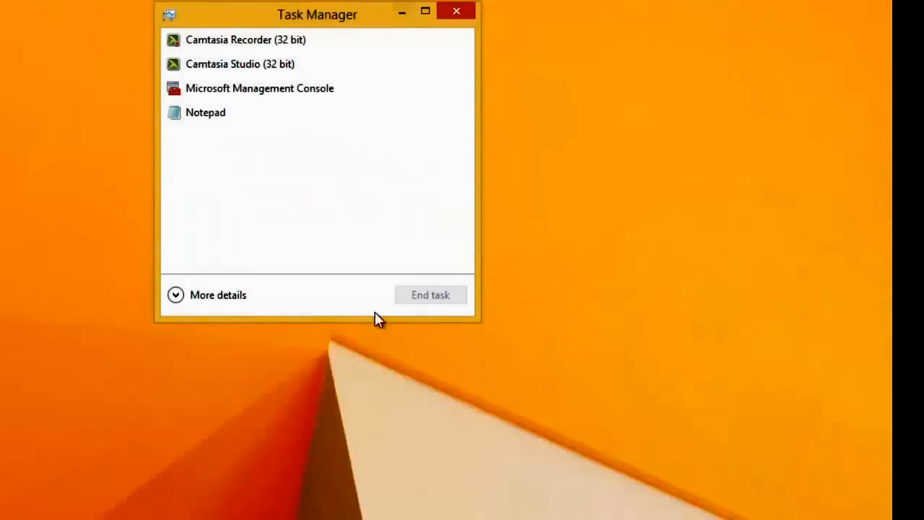
left_click_drag(341, 21, 326, 3)
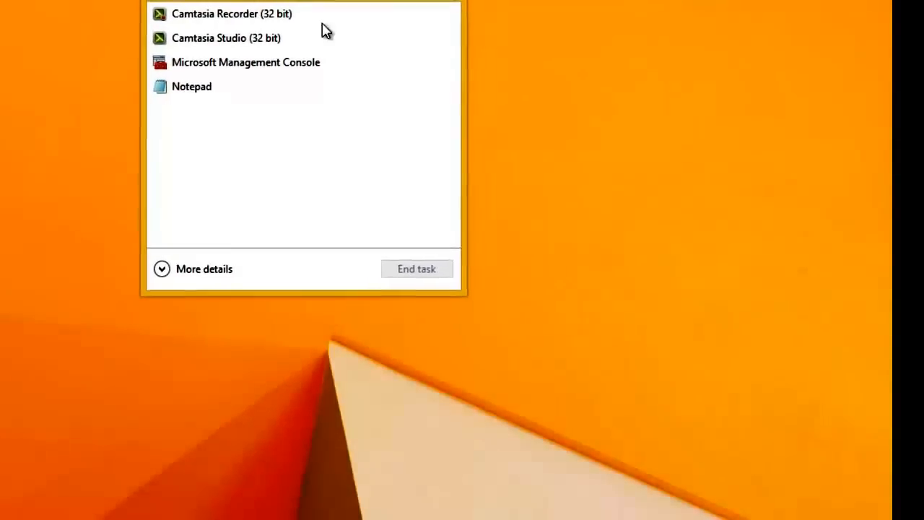
left_click(205, 268)
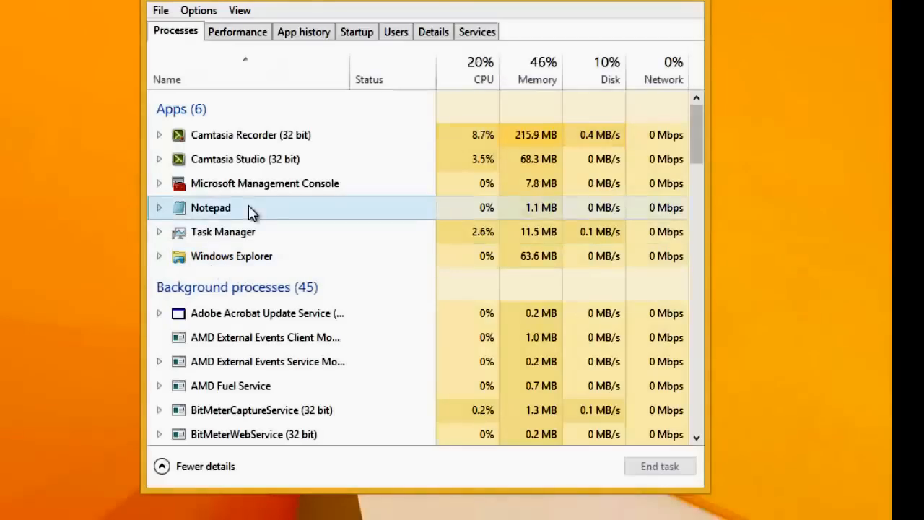
Sort the startup programs by startup impact and disable QuickTime Task
left_click(361, 34)
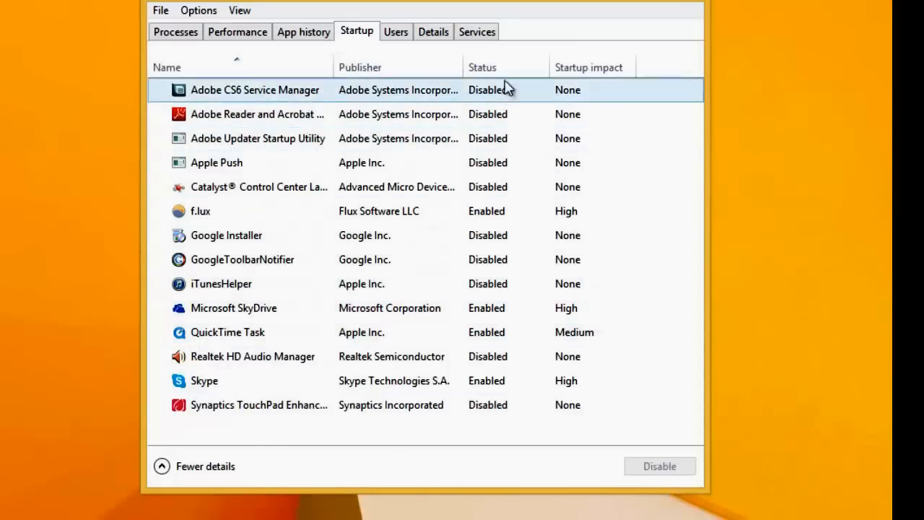
left_click(605, 67)
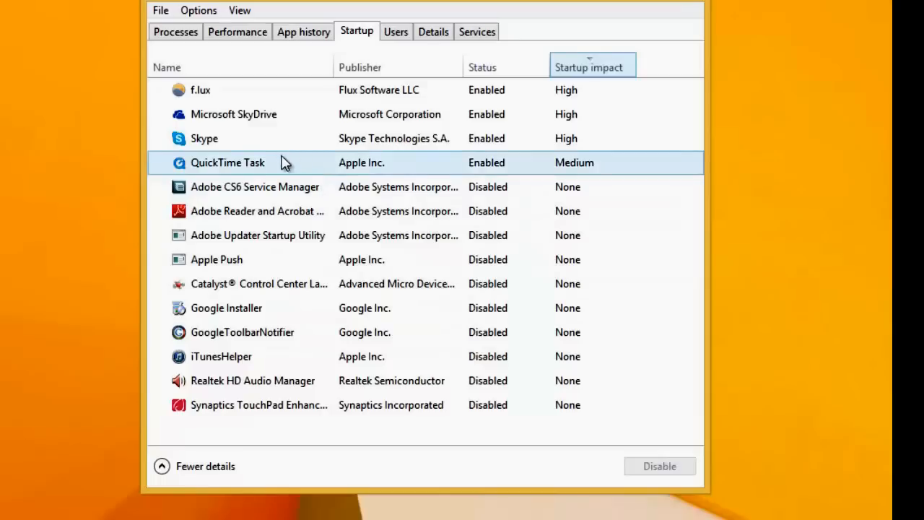
right_click(348, 166)
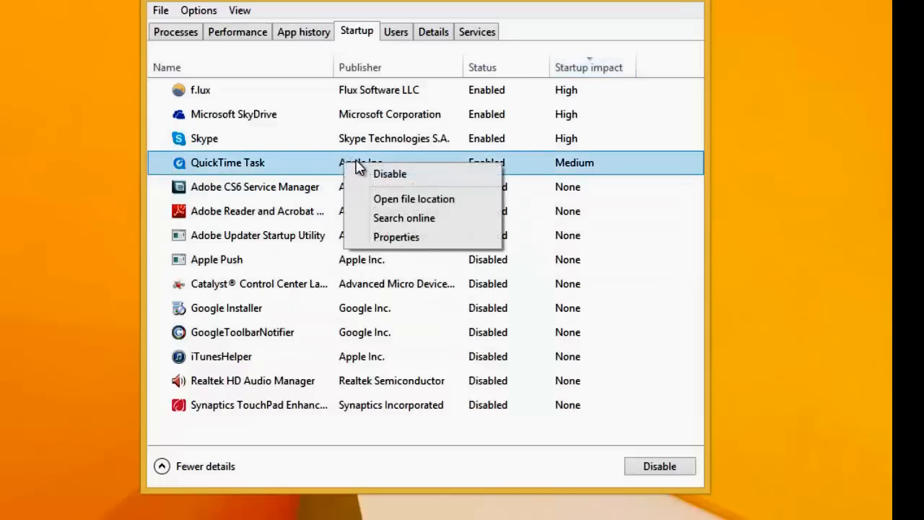
left_click(363, 177)
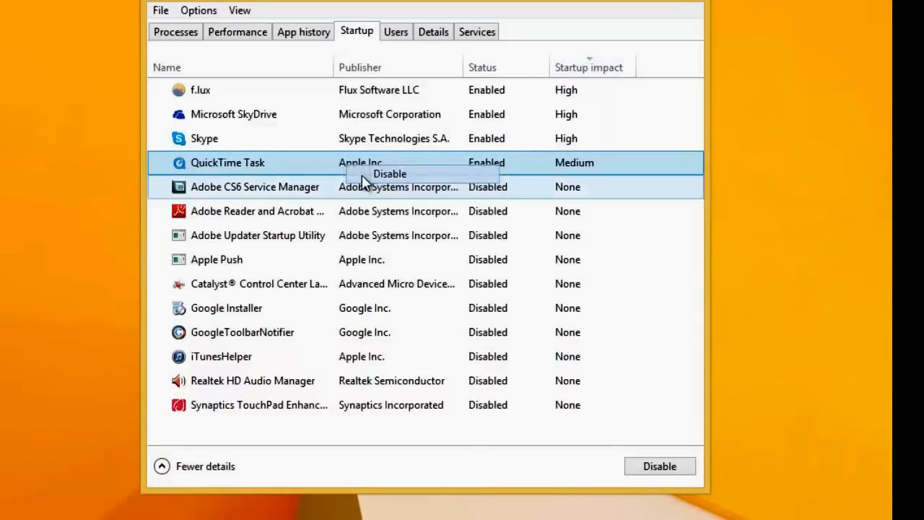
left_click(522, 189)
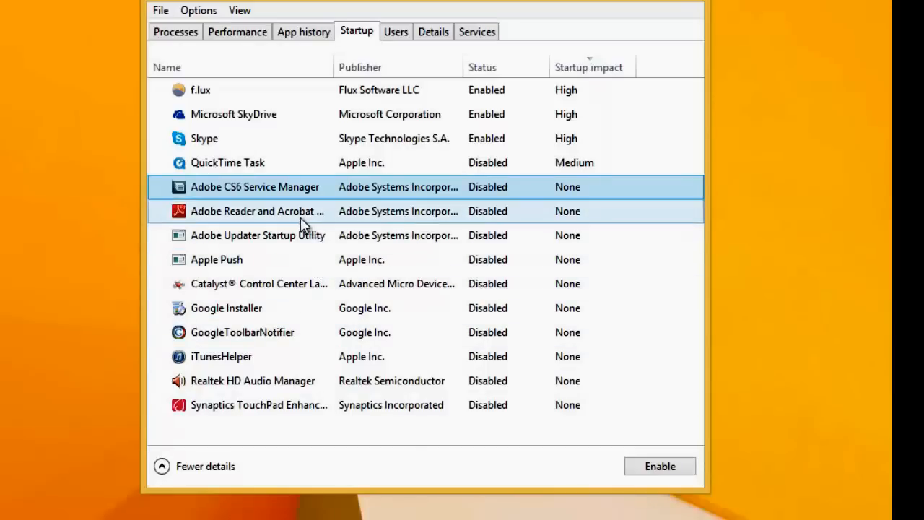
Check the actions available for the disabled QuickTime Task startup entry without applying any
left_click(276, 163)
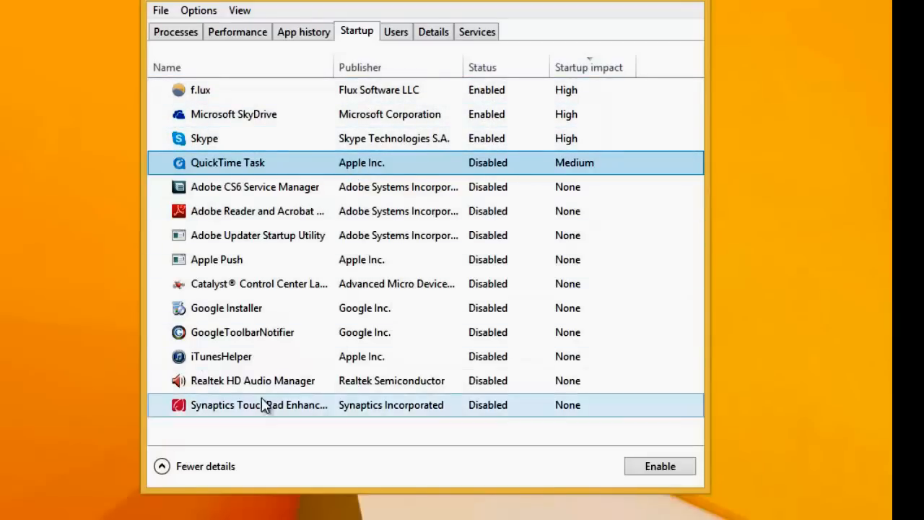
left_click(361, 308)
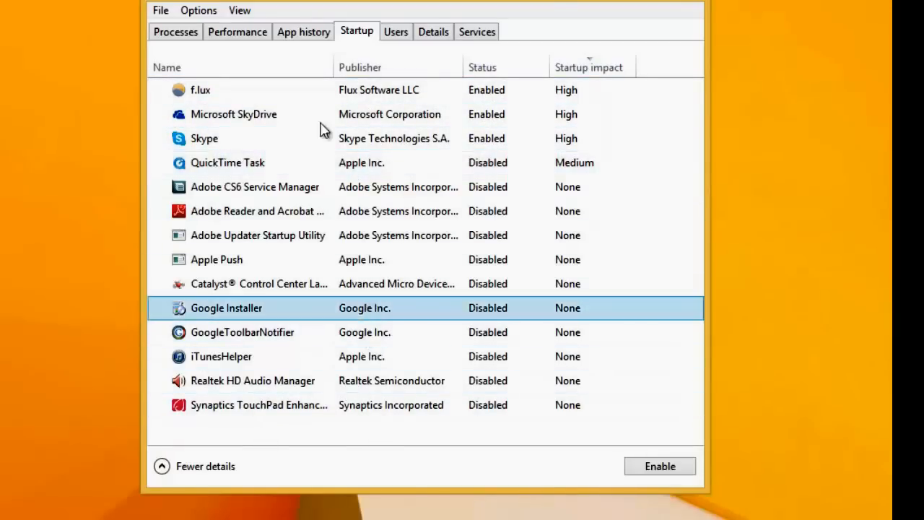
left_click(434, 166)
right_click(371, 171)
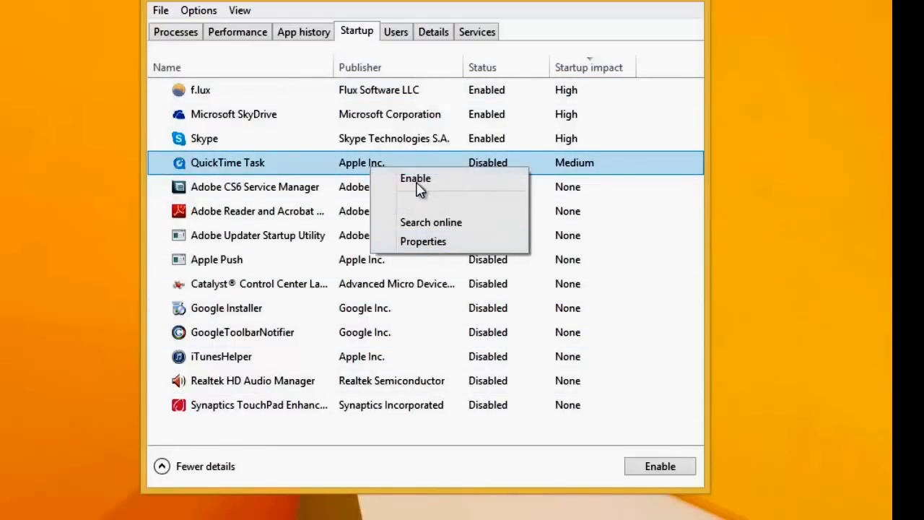
left_click(377, 263)
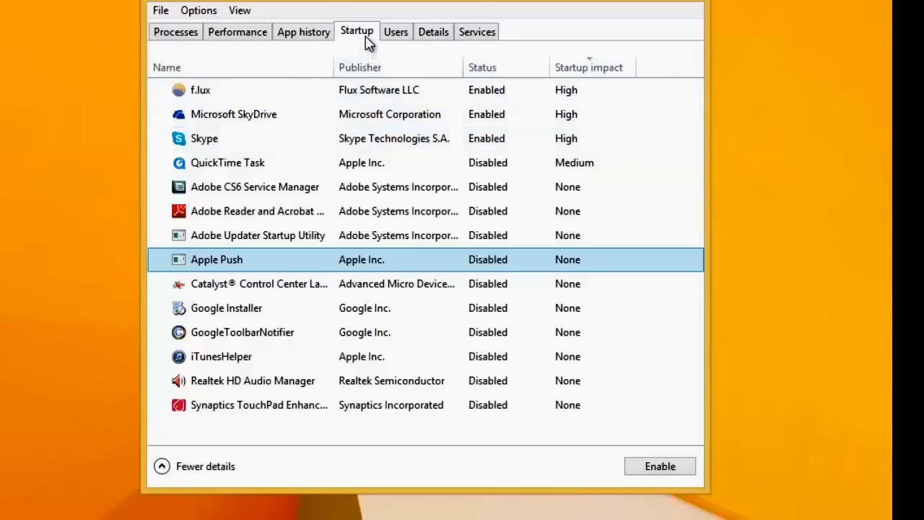
Open the full Services console from Task Manager's services list and widen its Name column
left_click(477, 32)
left_click(390, 229)
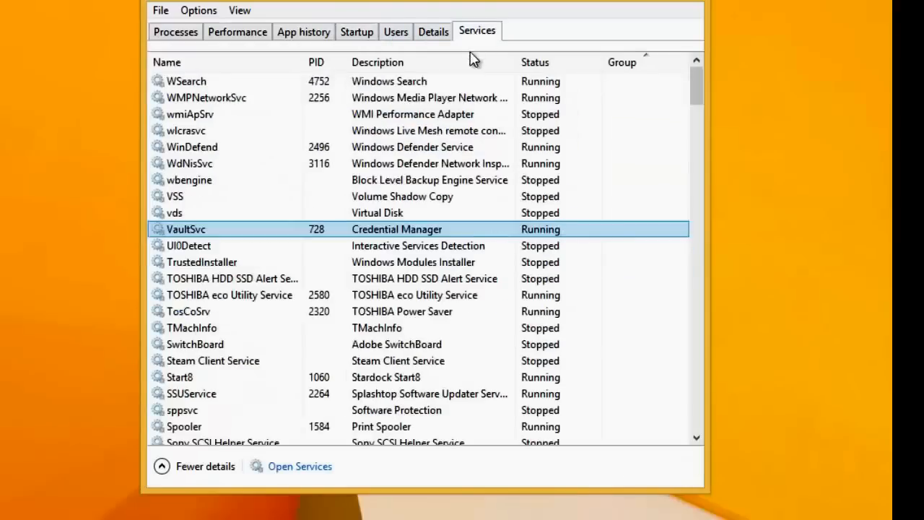
scroll(397, 224, "down", 6)
scroll(414, 232, "up", 6)
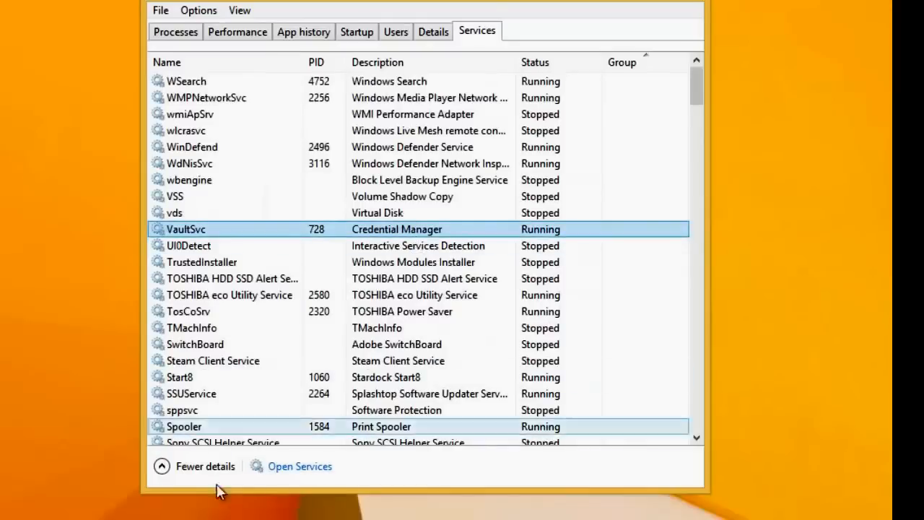
left_click(294, 468)
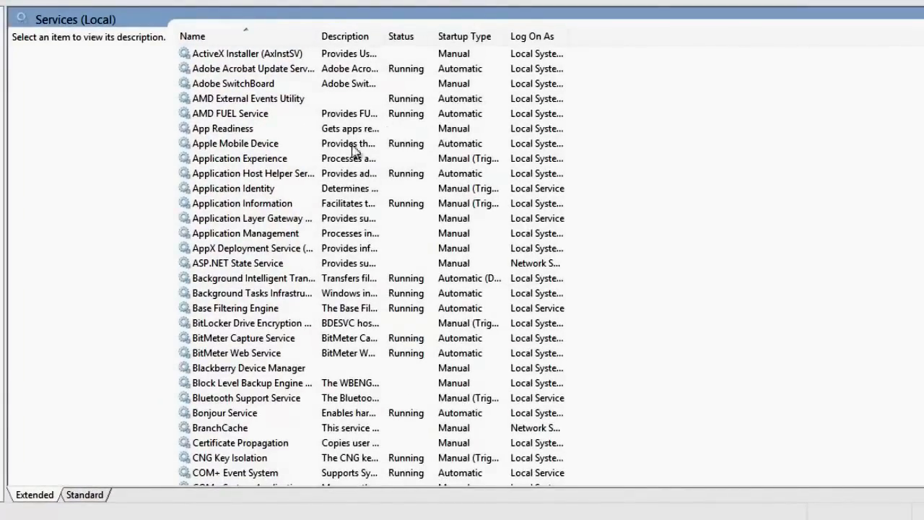
left_click_drag(313, 37, 449, 49)
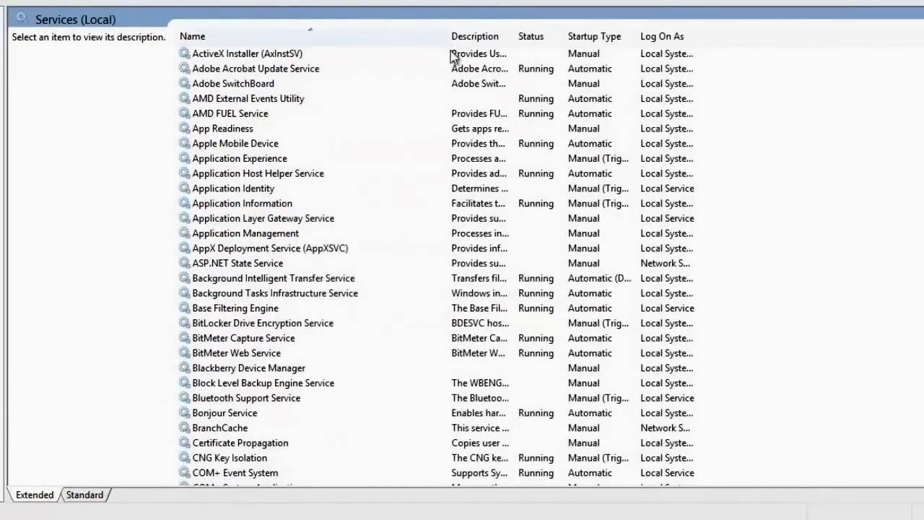
Browse the services list and read the descriptions of Application Information and Base Filtering Engine
left_click(387, 205)
scroll(400, 257, "down", 6)
scroll(400, 253, "up", 6)
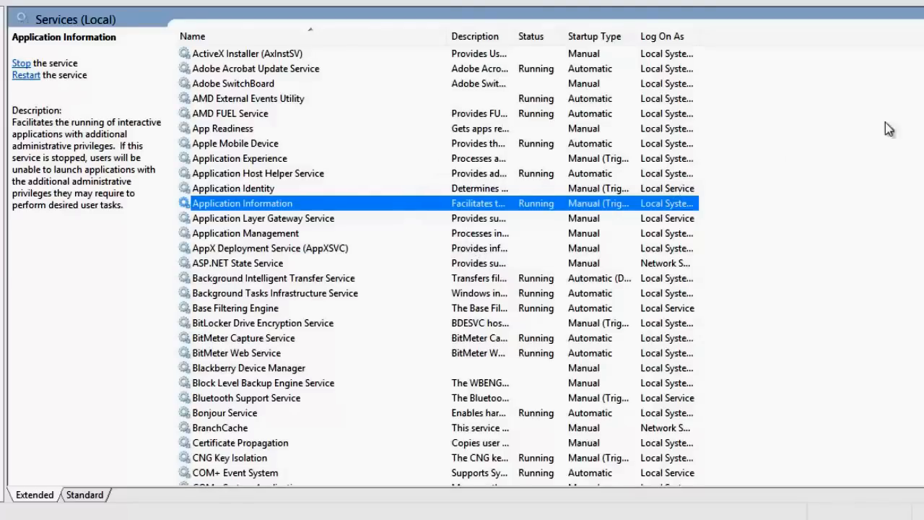
scroll(439, 260, "down", 2)
scroll(439, 260, "up", 2)
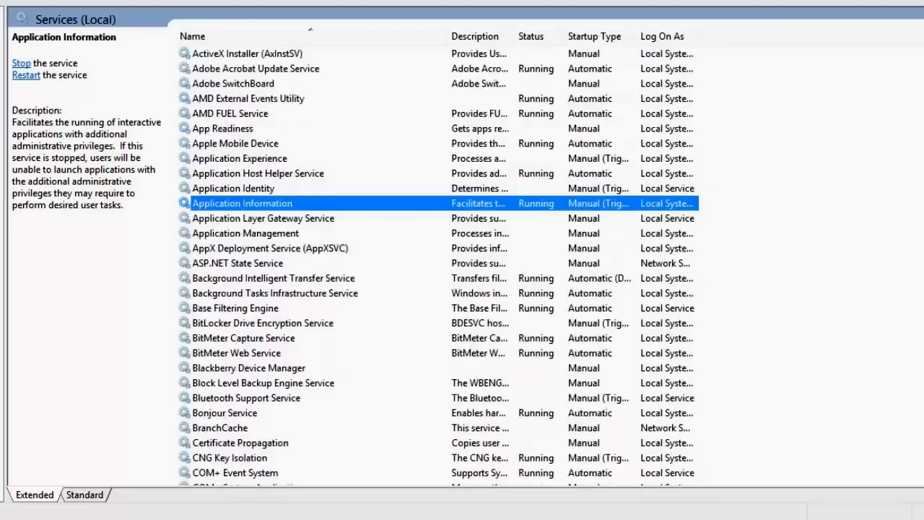
scroll(538, 260, "down", 7)
scroll(515, 260, "up", 7)
left_click(338, 311)
scroll(337, 306, "down", 2)
scroll(337, 306, "up", 2)
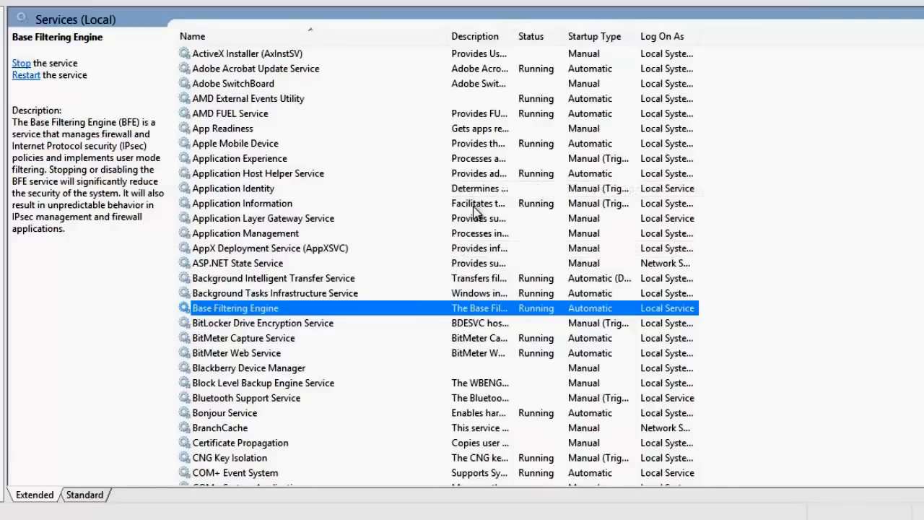
Switch to the Notepad notes and find Application Experience in the SET TO MANUAL list
left_click(278, 519)
triple_click(471, 299)
scroll(471, 299, "down", 5)
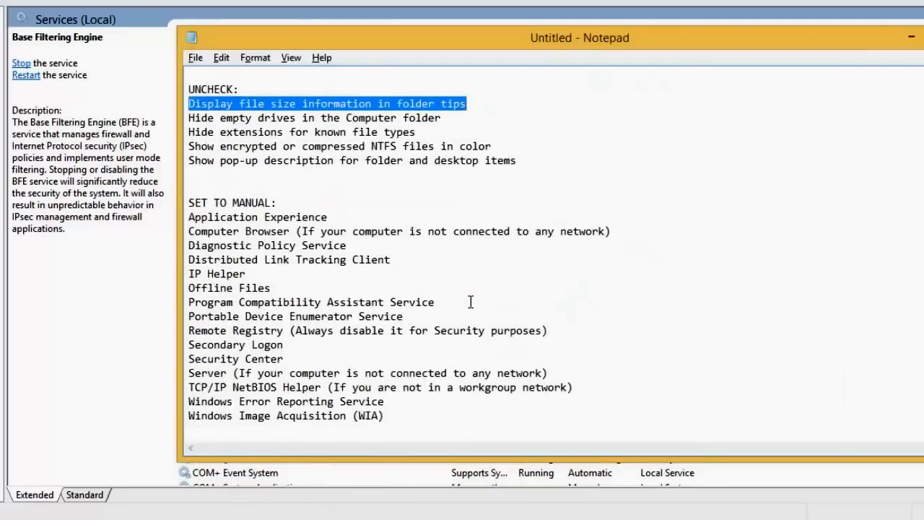
left_click(413, 348)
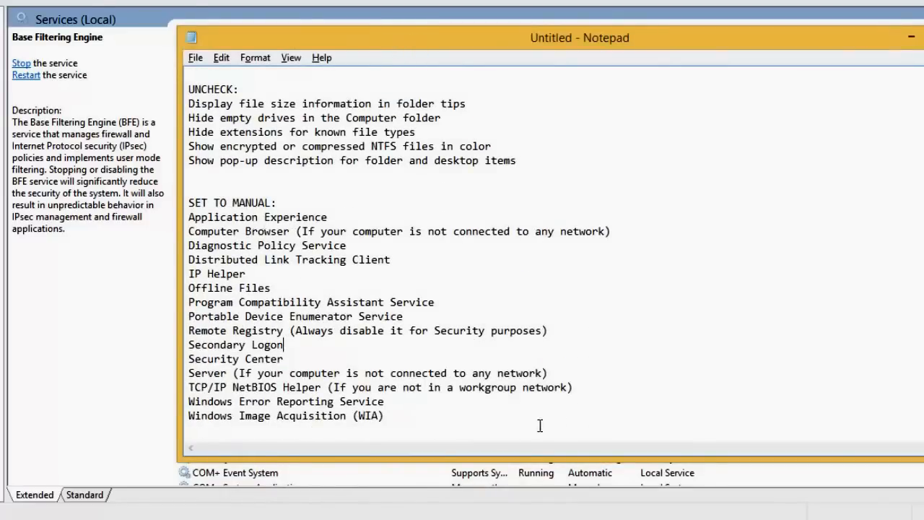
left_click_drag(460, 418, 471, 447)
left_click_drag(461, 49, 479, 104)
left_click_drag(215, 269, 400, 264)
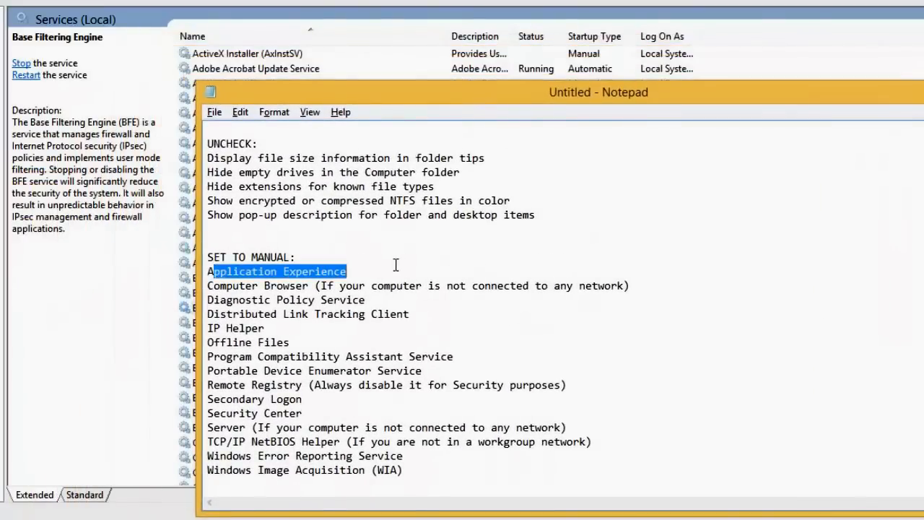
Return to the Services console and set the startup type of Application Experience to Manual
left_click(158, 288)
left_click(324, 206)
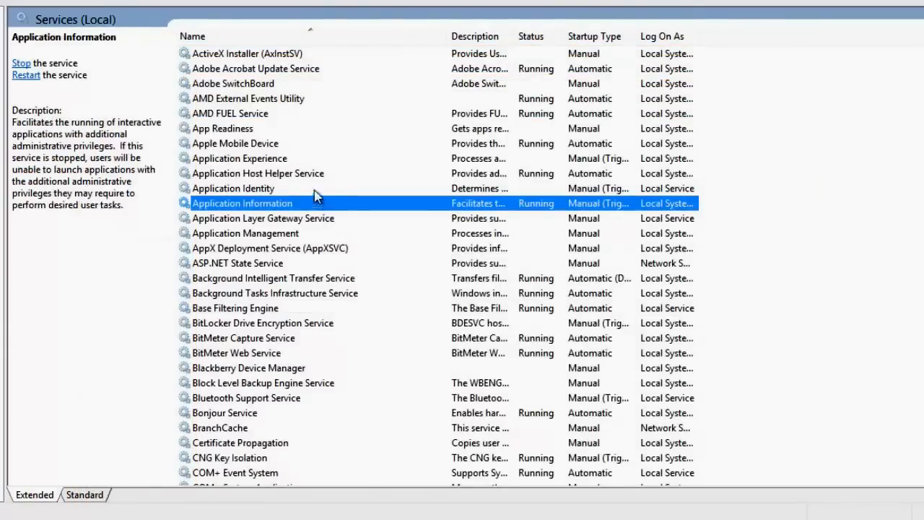
scroll(313, 181, "down", 1)
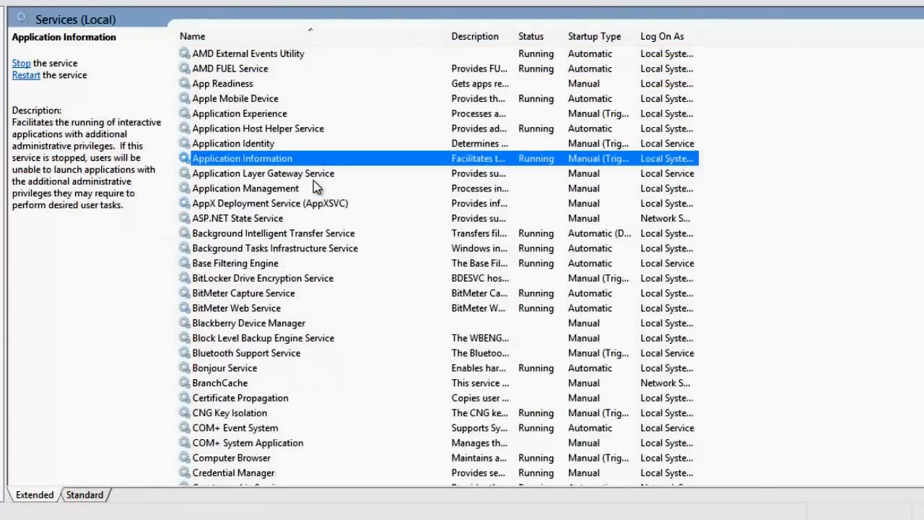
left_click(273, 116)
right_click(263, 113)
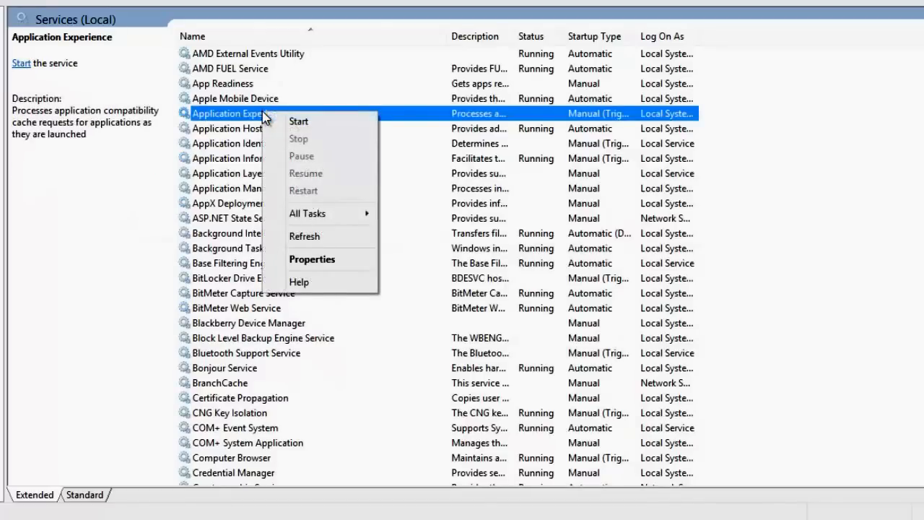
left_click(311, 261)
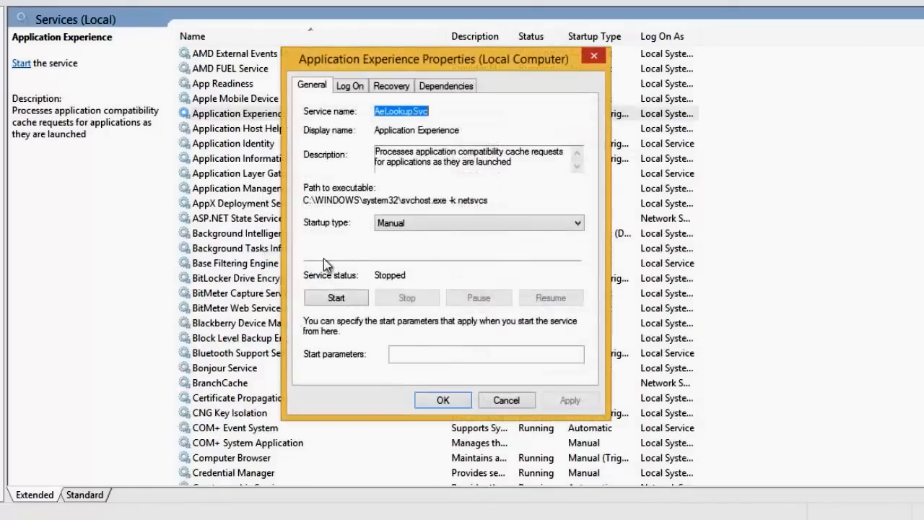
left_click(419, 225)
left_click(419, 255)
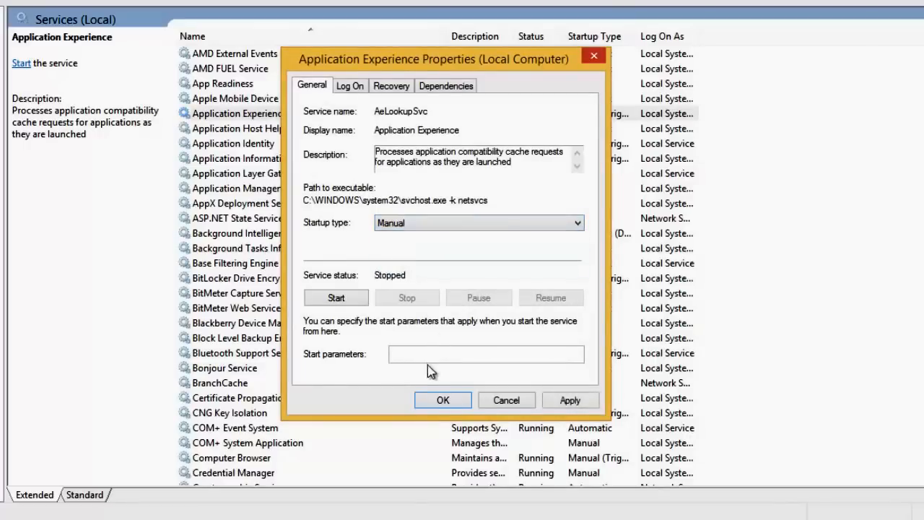
left_click(424, 401)
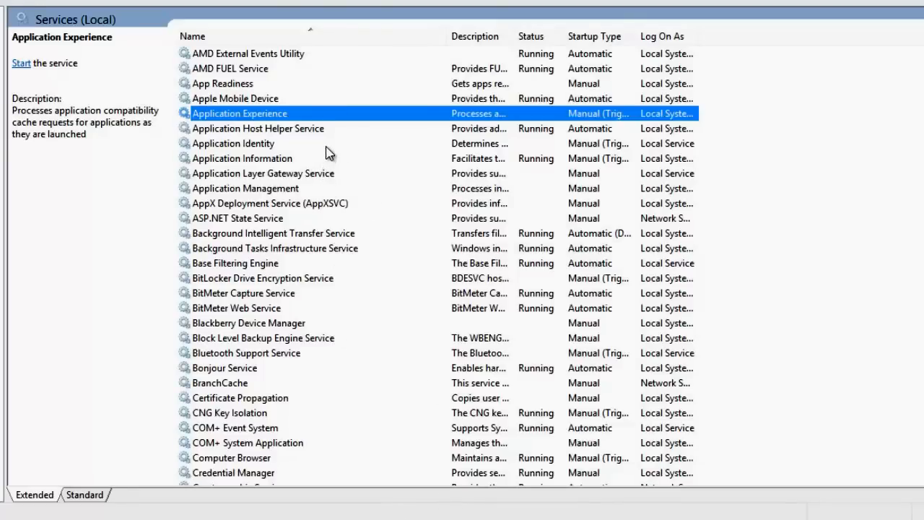
Review the Application Experience service's entry and description in the services list
left_click(313, 205)
scroll(282, 174, "up", 1)
left_click(277, 163)
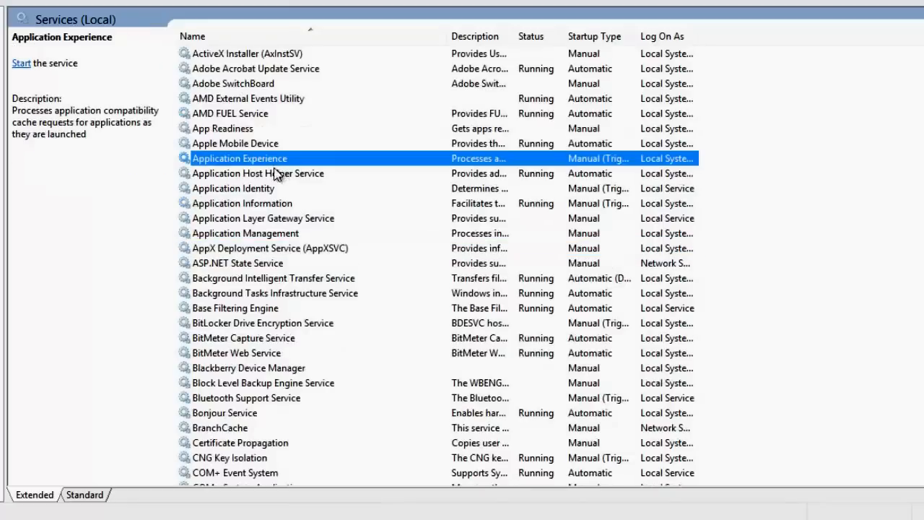
left_click(26, 109)
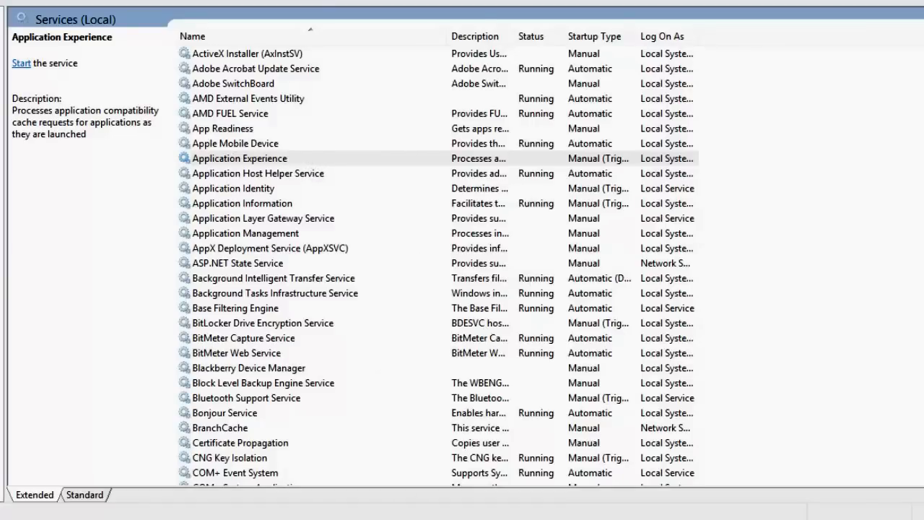
Reread the services listed under SET TO MANUAL in the Notepad notes
left_click(383, 519)
left_click(304, 275)
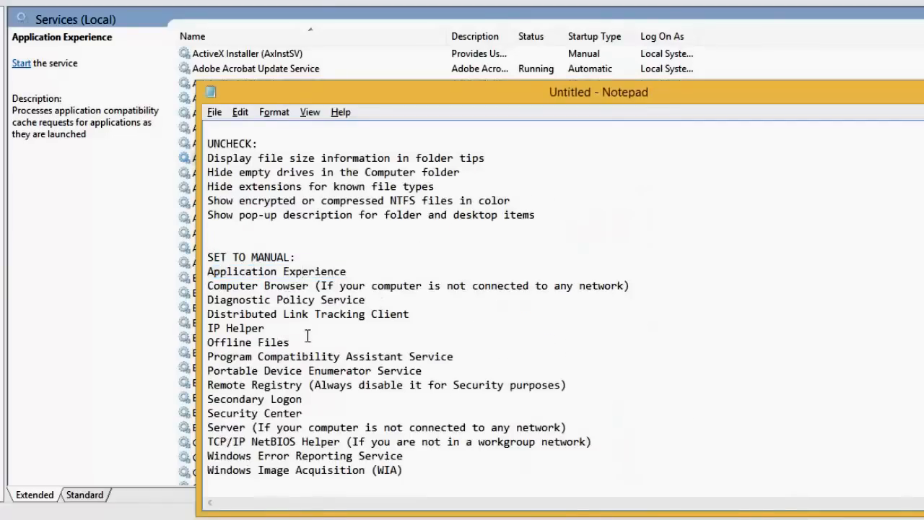
left_click_drag(208, 254, 573, 493)
left_click(549, 469)
Return to the Services console and look through the services list for the entries named under SET TO MANUAL
left_click(141, 250)
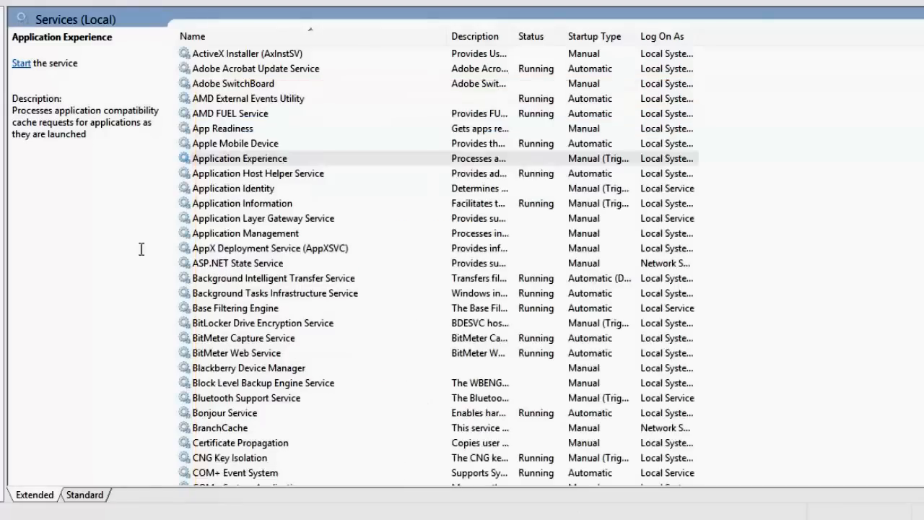
left_click(434, 267)
scroll(423, 266, "down", 16)
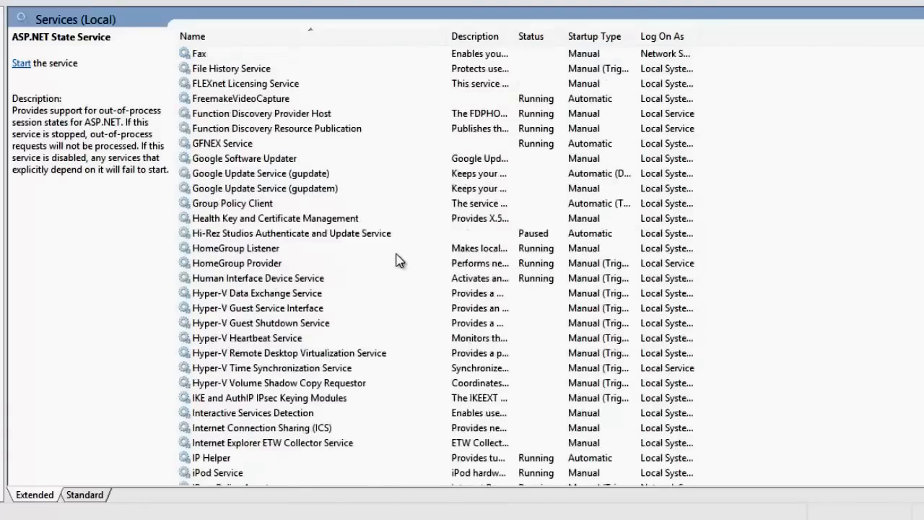
scroll(376, 260, "up", 2)
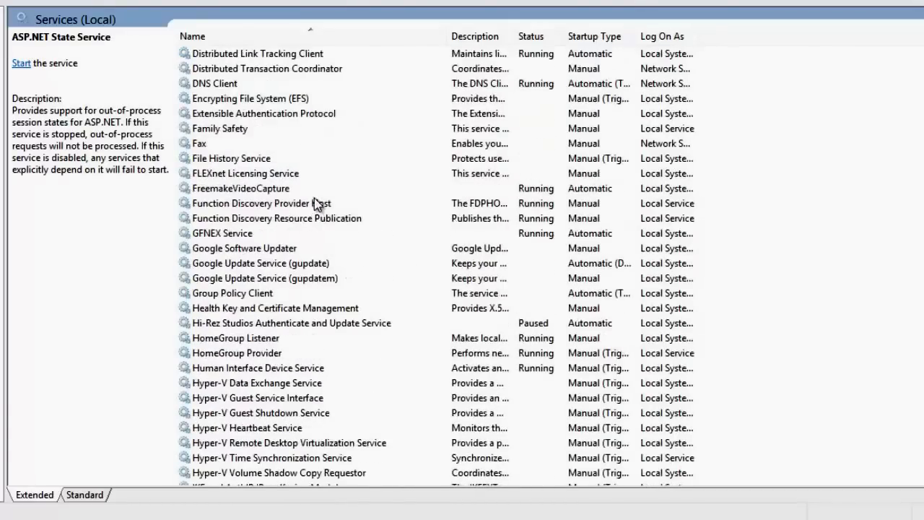
scroll(329, 285, "down", 2)
scroll(314, 271, "up", 1)
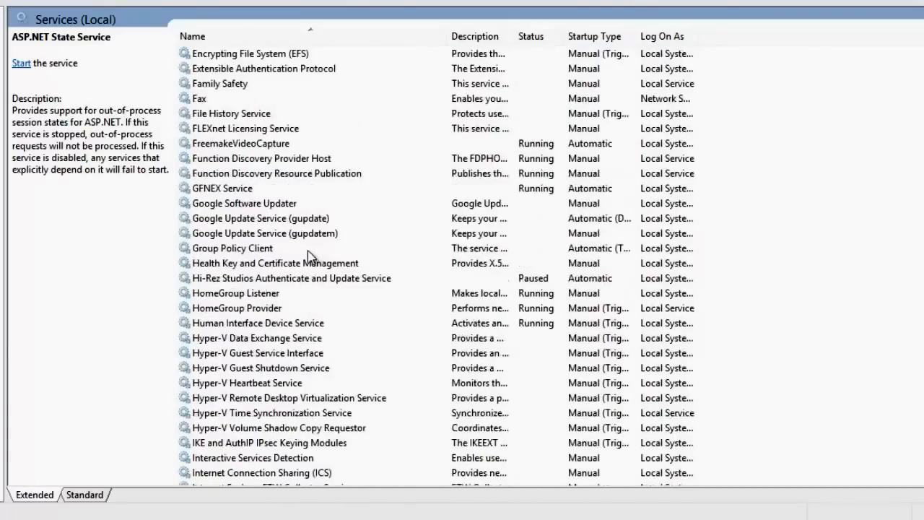
scroll(299, 289, "down", 6)
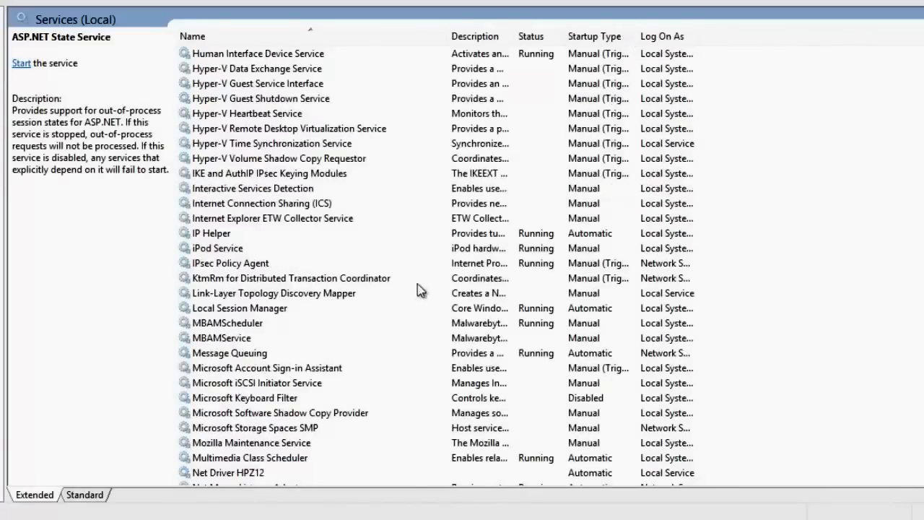
scroll(419, 325, "down", 9)
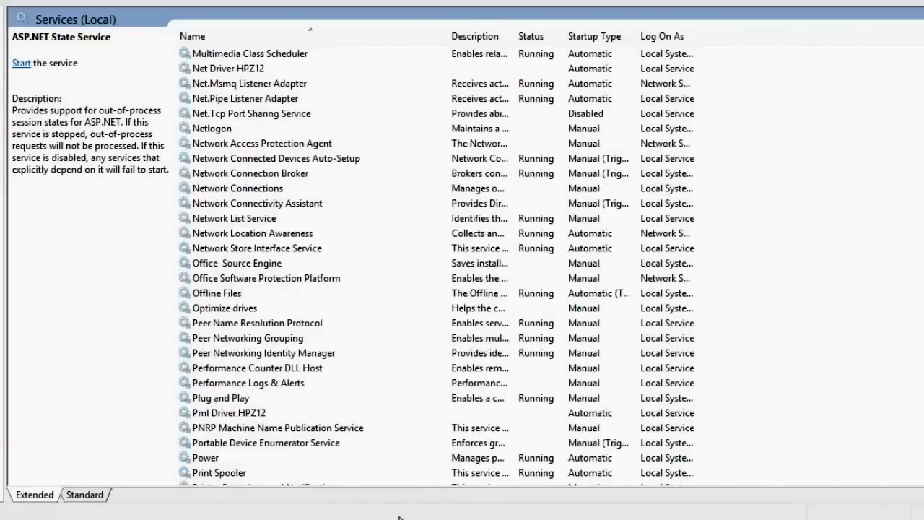
Switch back to the Notepad notes and go up to the DISABLE: sysdm.cpl section
key("alt+Tab")
scroll(310, 354, "up", 5)
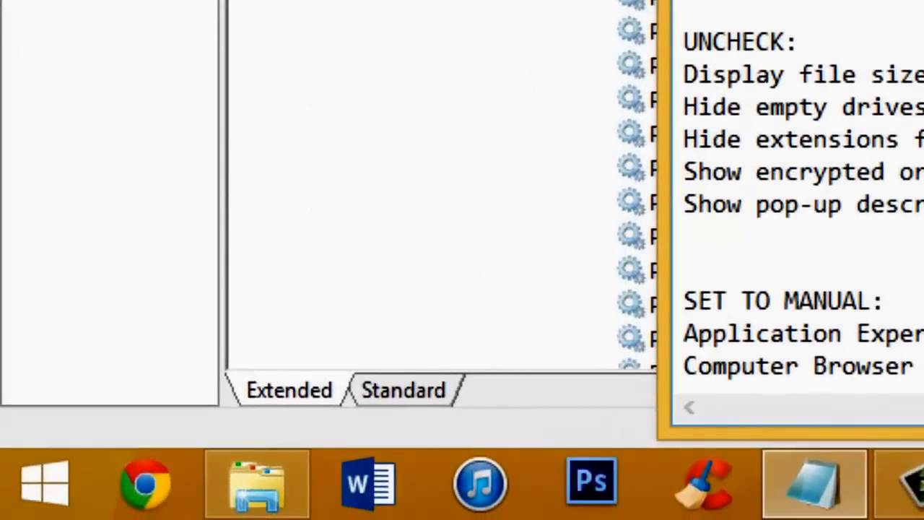
key("super+r")
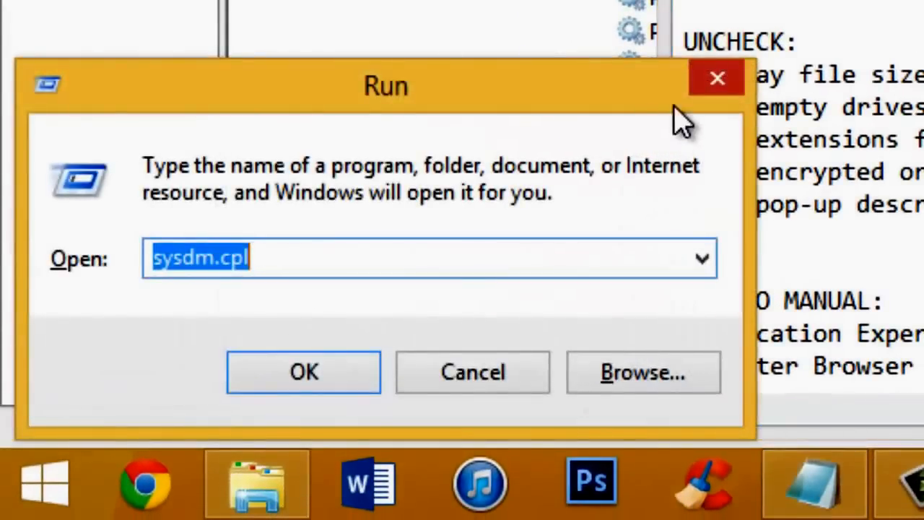
left_click(713, 96)
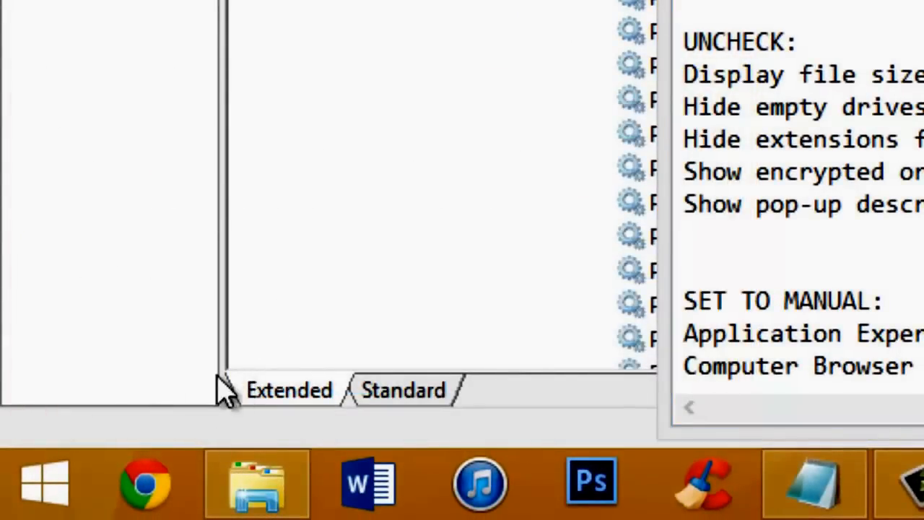
Open the Run dialog and launch System Properties with the command sysdm.cpl
right_click(35, 482)
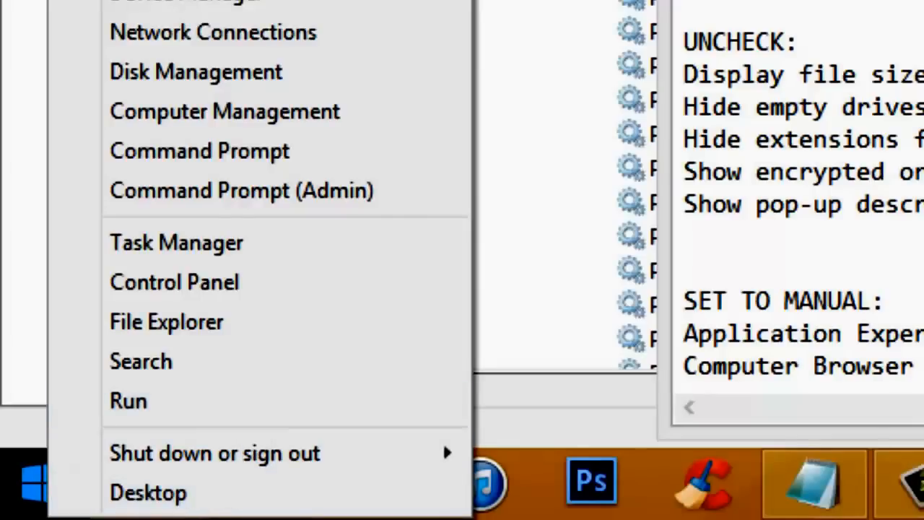
left_click(139, 401)
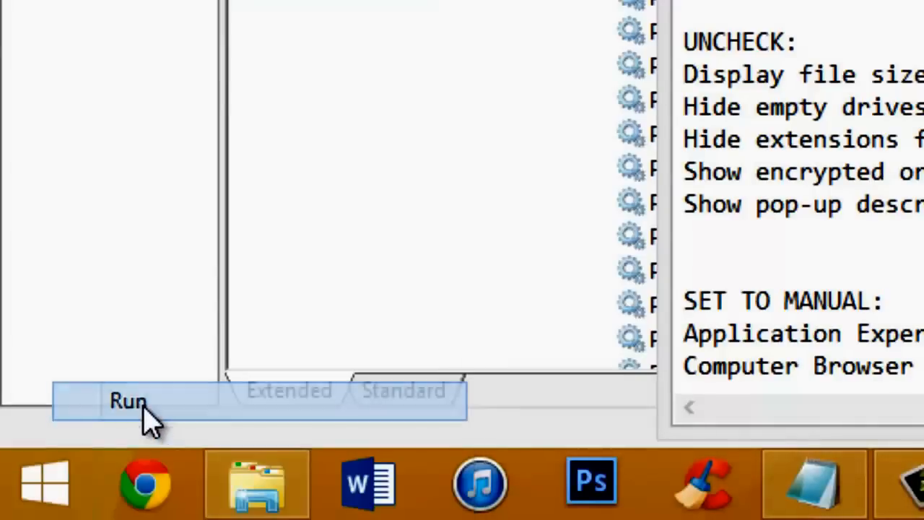
left_click(418, 257)
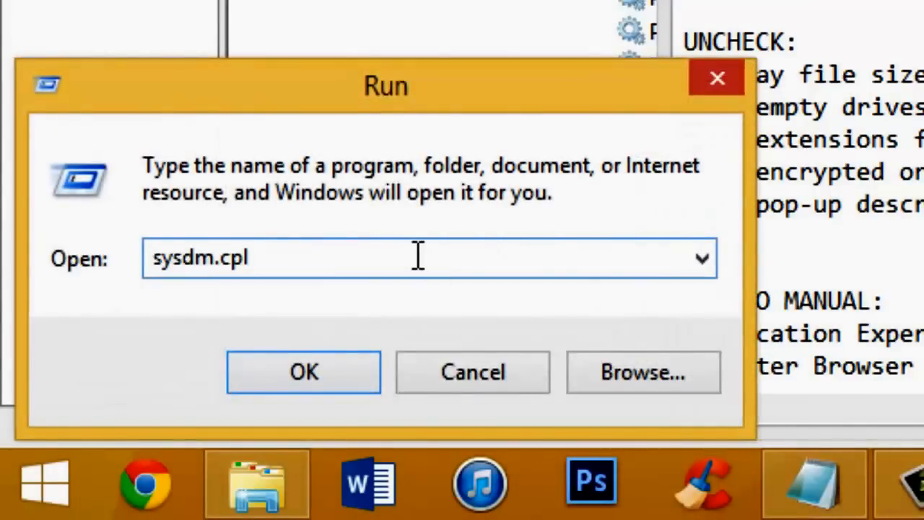
key("BackSpace")
key("BackSpace")
key("BackSpace")
key("BackSpace")
key("BackSpace")
key("BackSpace")
key("BackSpace")
key("BackSpace")
key("BackSpace")
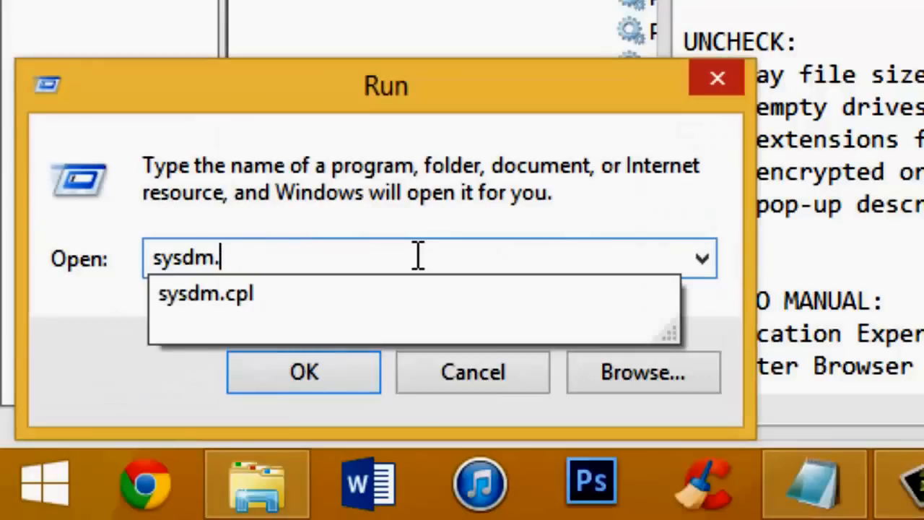
type("sysdm.cpl")
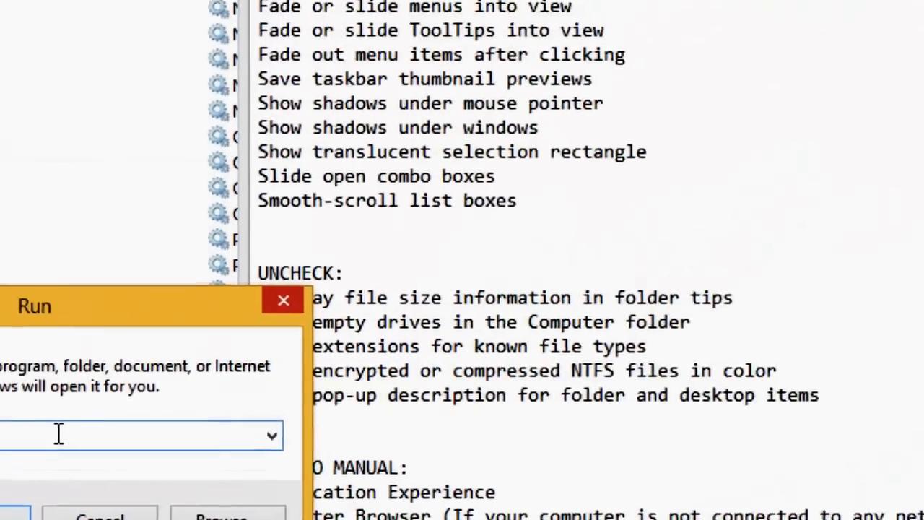
key("Return")
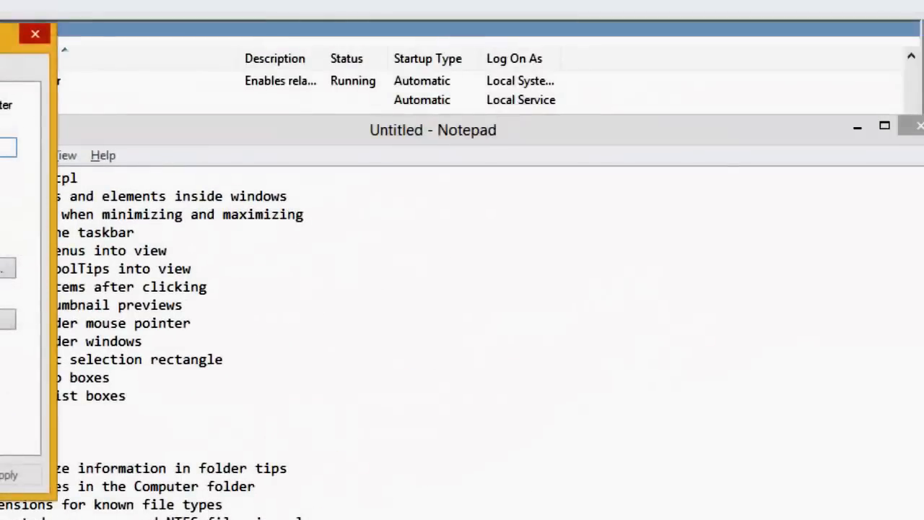
Open the Performance settings from the advanced system properties and move Performance Options away from System Properties
left_click_drag(0, 39, 582, 77)
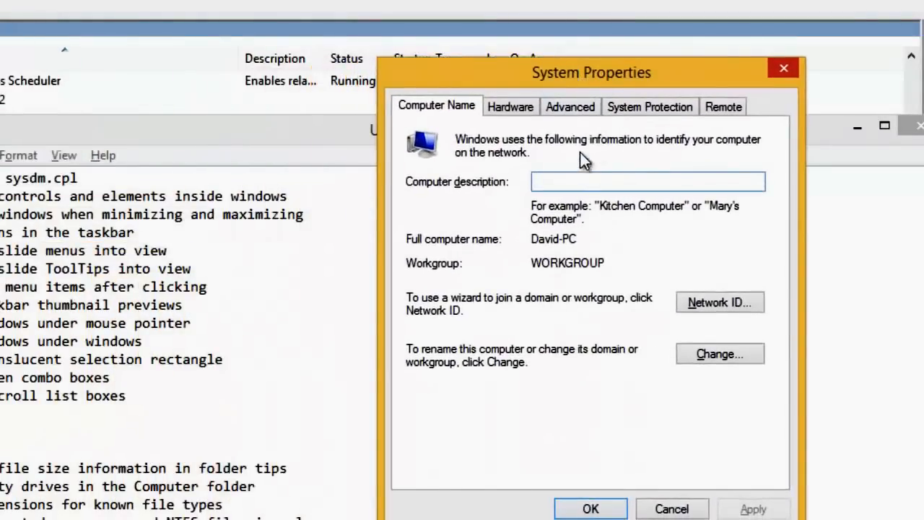
left_click(578, 109)
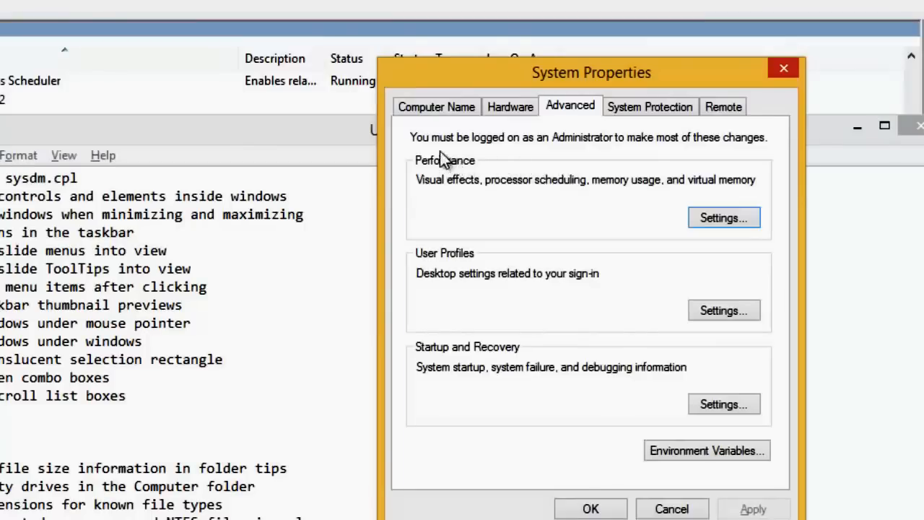
left_click(721, 212)
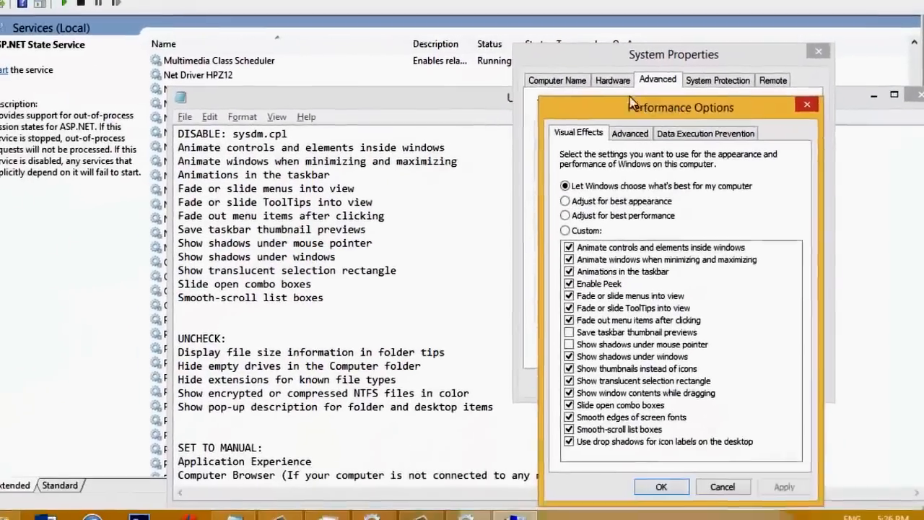
left_click_drag(630, 99, 256, 6)
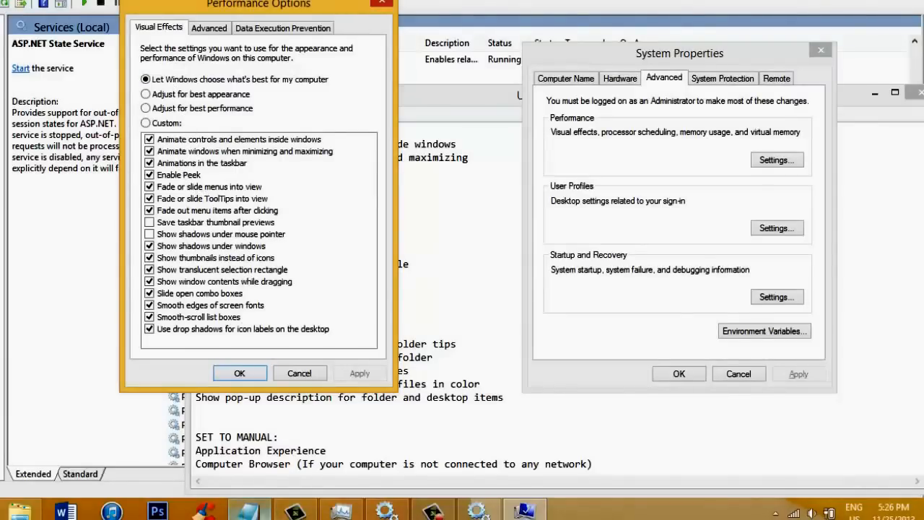
Bring up the Notepad notes and place them beside Performance Options so the DISABLE list can be read alongside the visual effects
left_click(250, 512)
left_click(250, 511)
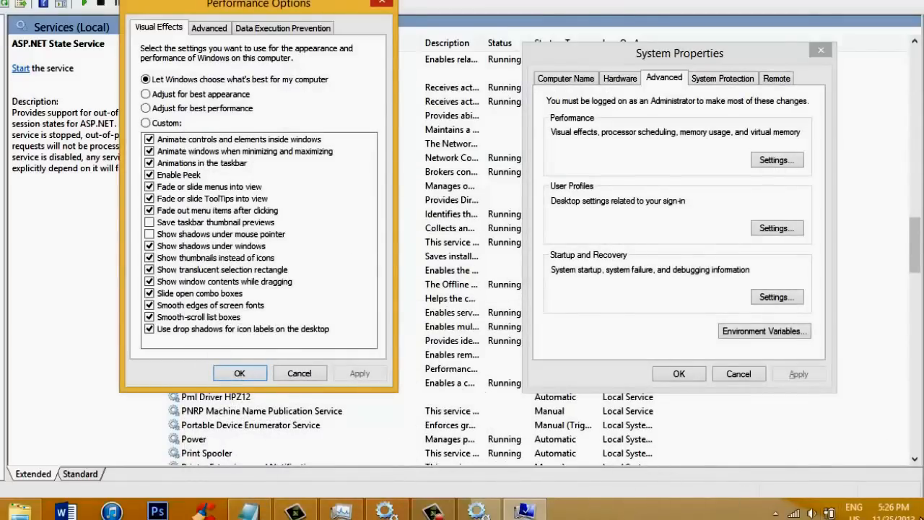
mouse_move(923, 517)
left_click(247, 512)
left_click_drag(379, 96, 592, 32)
left_click_drag(567, 231, 666, 227)
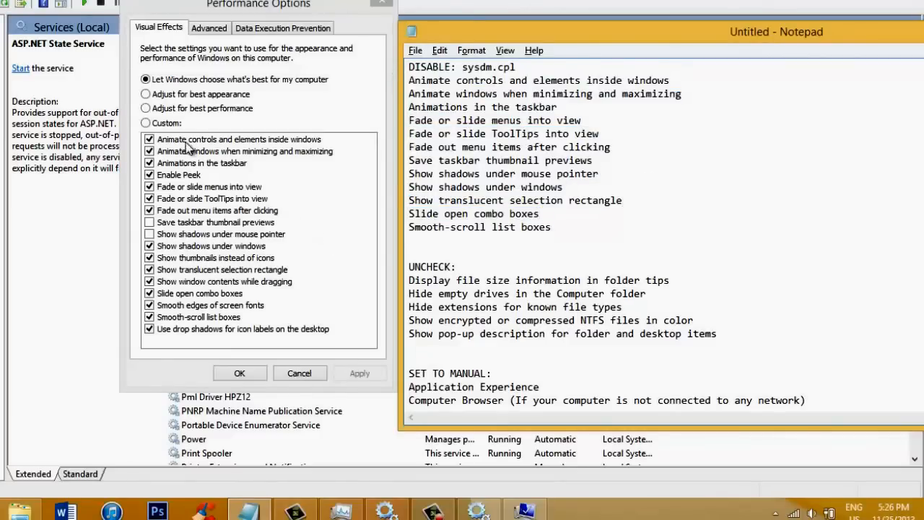
Disable the control, window and taskbar animations, Slide open combo boxes and Smooth edges of screen fonts, and apply the visual effects changes
left_click(149, 140)
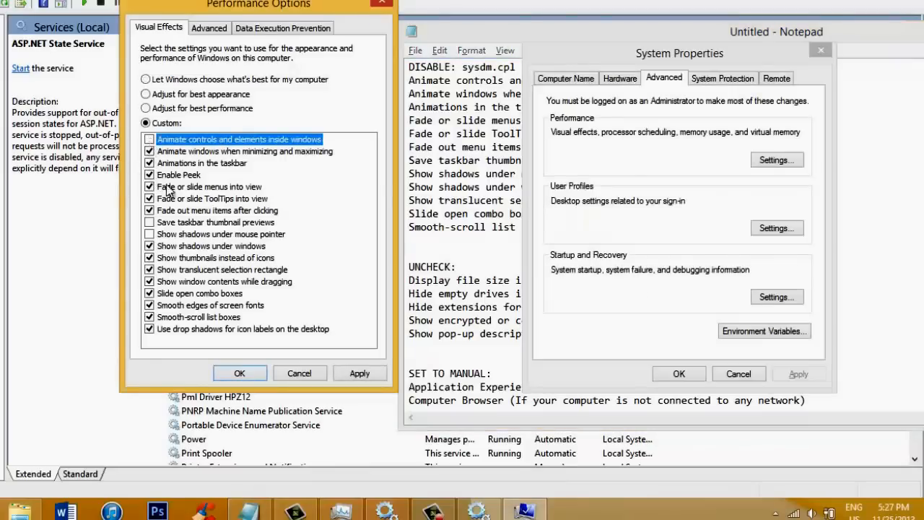
left_click(249, 511)
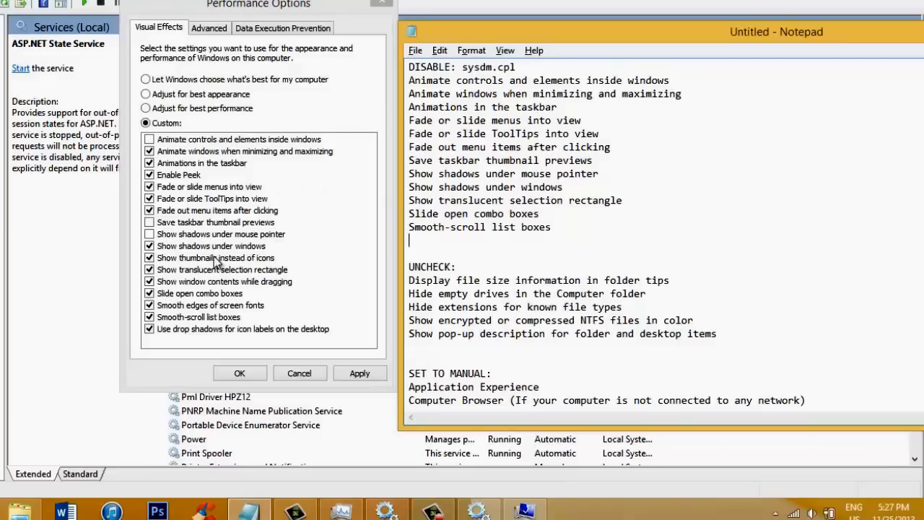
left_click(148, 151)
left_click(149, 163)
left_click(149, 294)
left_click(151, 306)
left_click(151, 330)
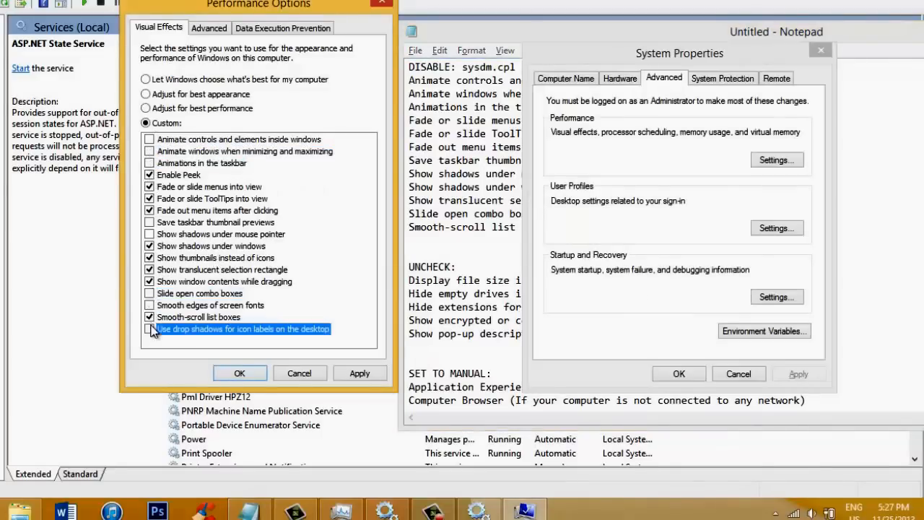
left_click(149, 327)
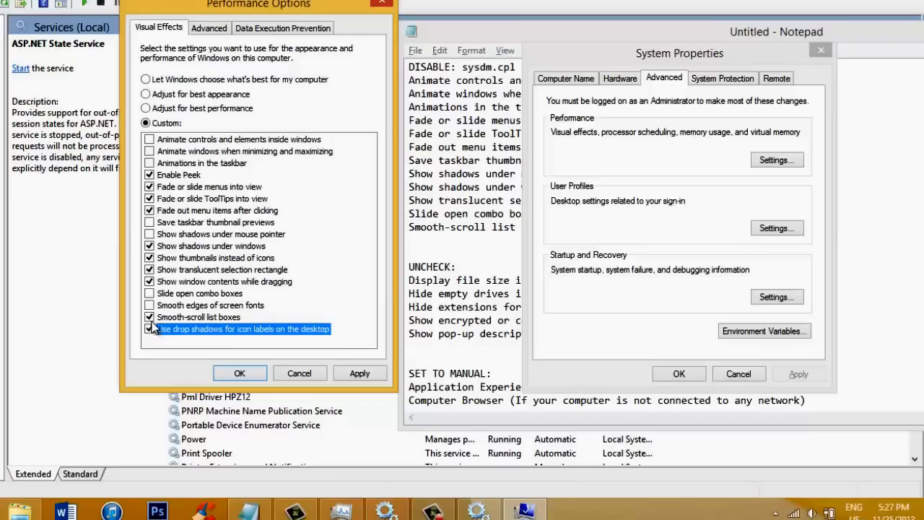
left_click(360, 374)
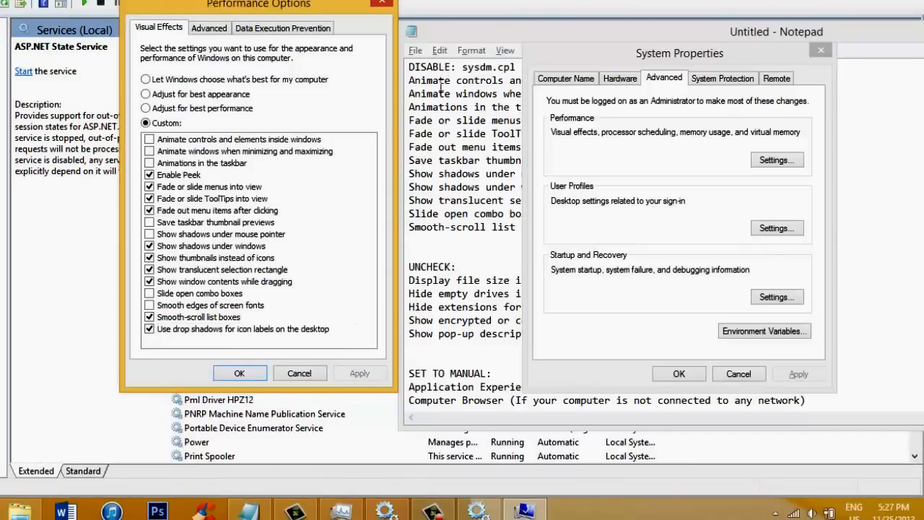
left_click(242, 373)
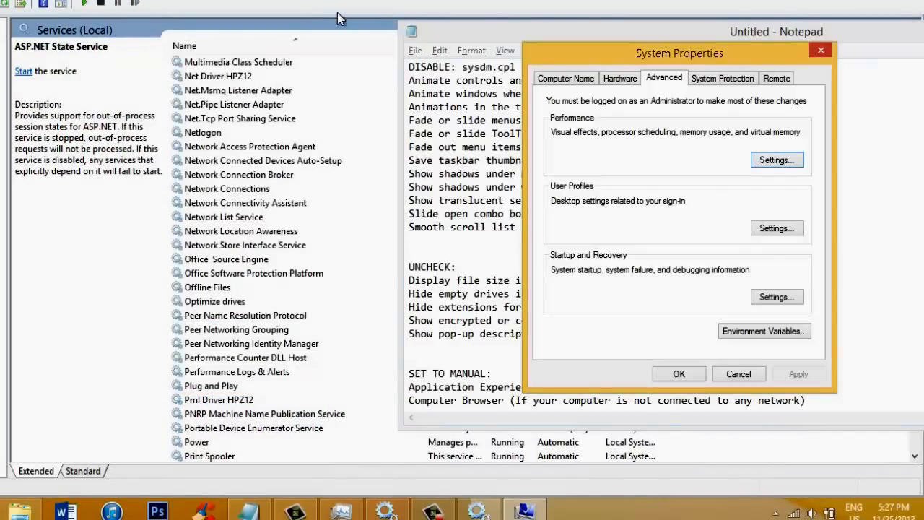
left_click(478, 512)
left_click(479, 511)
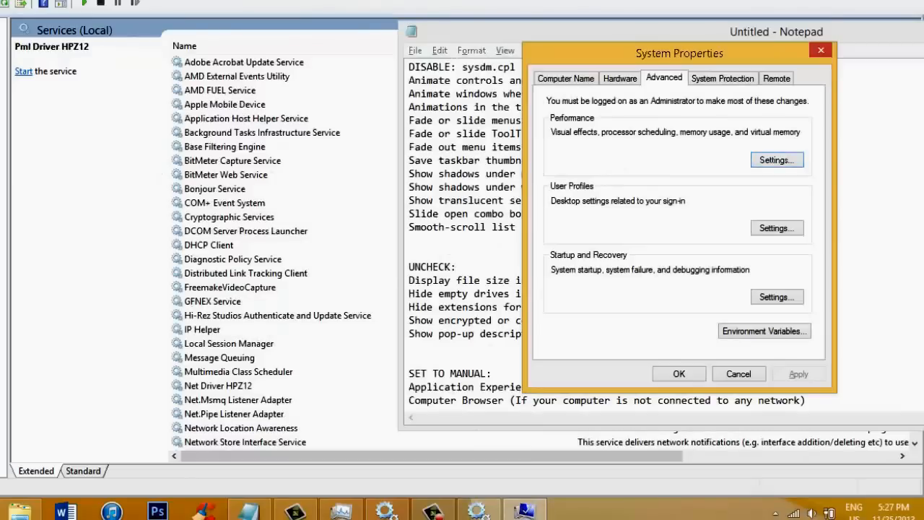
left_click(20, 511)
left_click(19, 511)
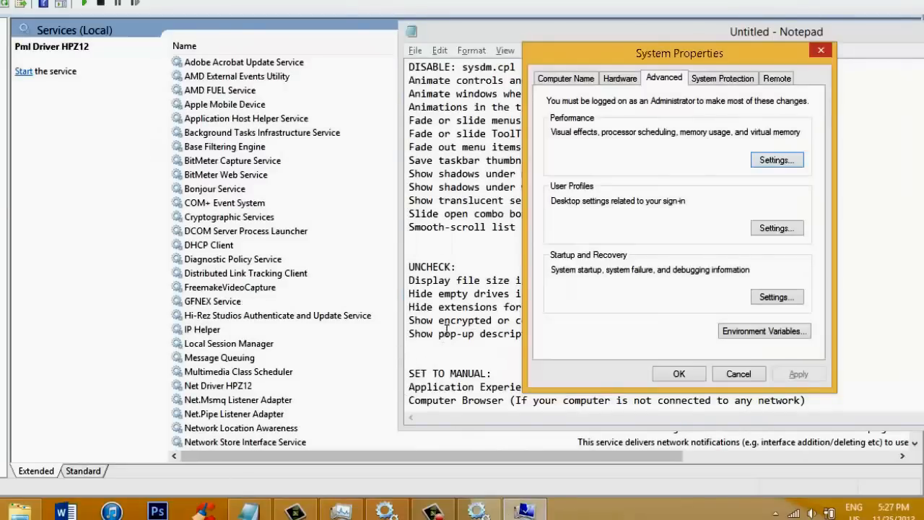
Reopen Performance Options to review the custom visual effects selection, and close it again
left_click(777, 159)
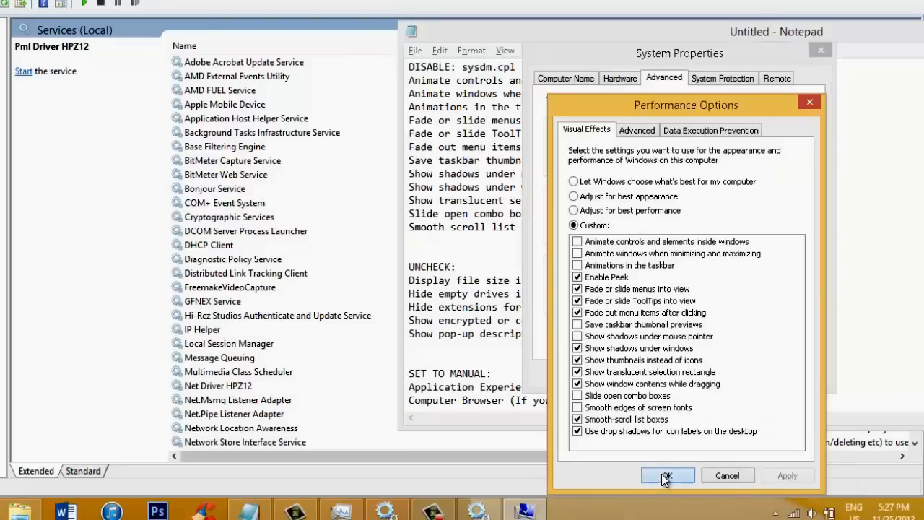
left_click(667, 476)
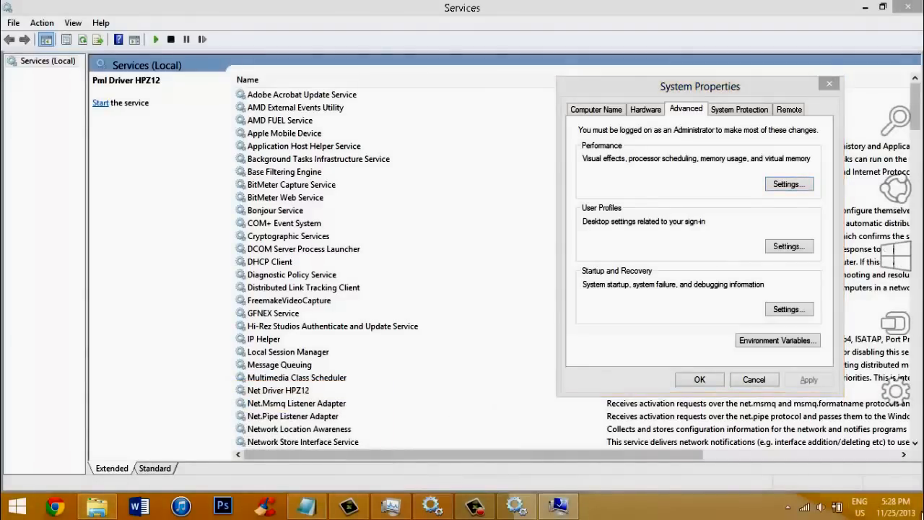
Open Folder Options from This PC and go through the advanced settings for folder views
left_click(922, 514)
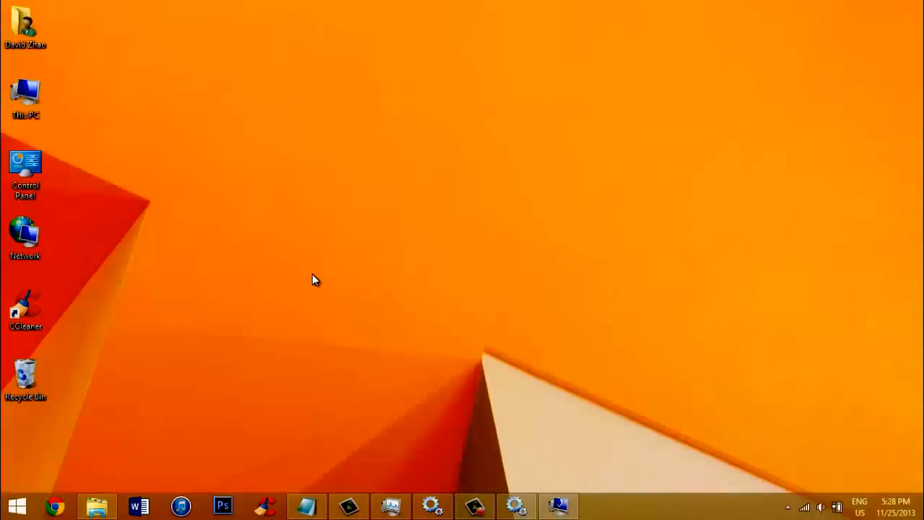
double_click(32, 95)
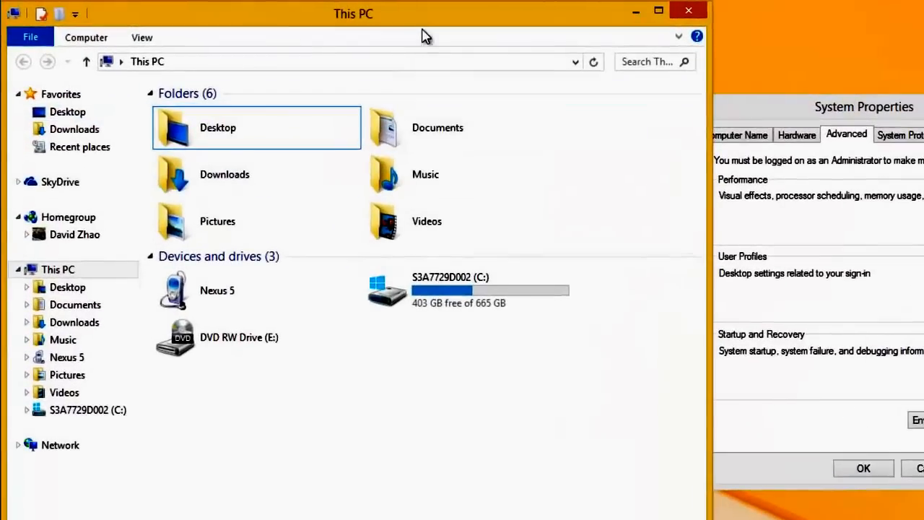
left_click_drag(424, 32, 535, 22)
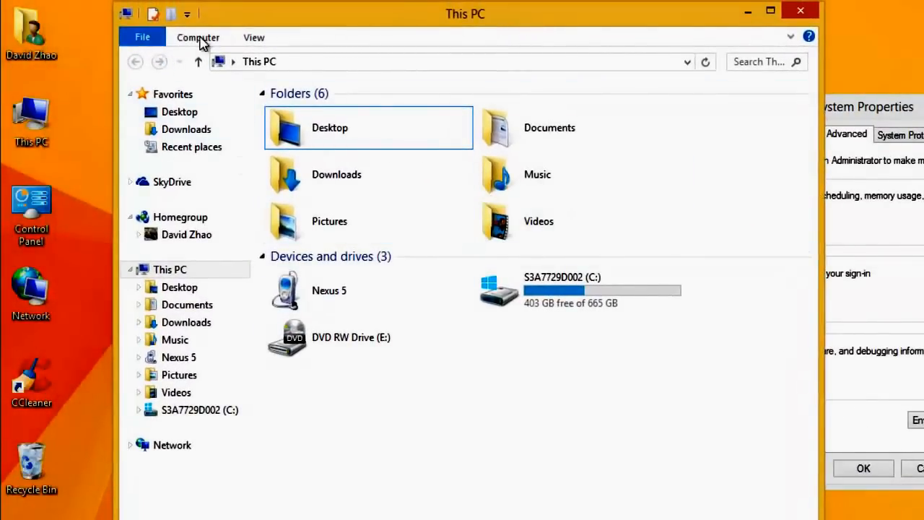
left_click(263, 40)
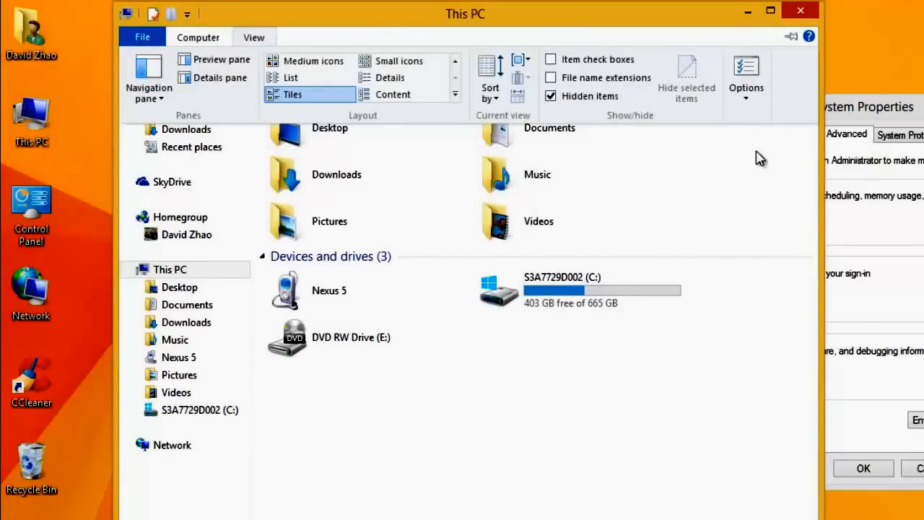
left_click(748, 77)
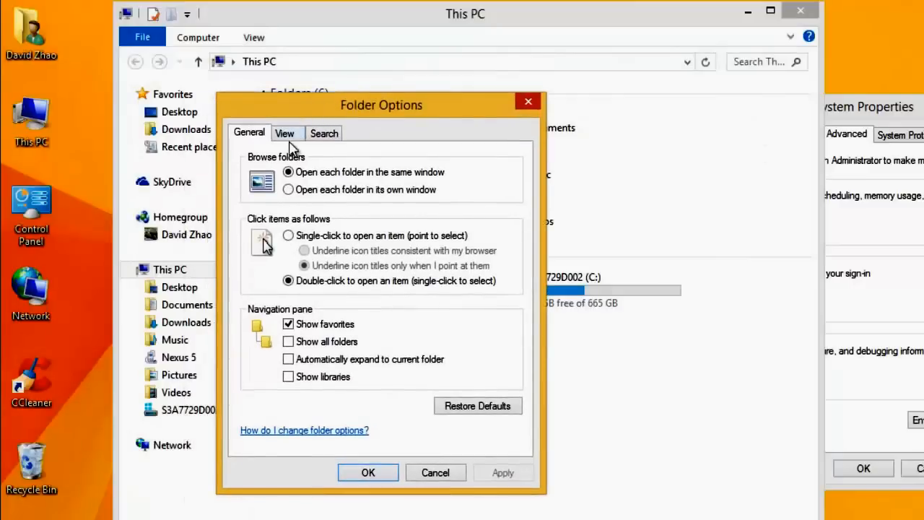
left_click(289, 137)
left_click_drag(511, 293, 511, 406)
left_click_drag(422, 296, 433, 319)
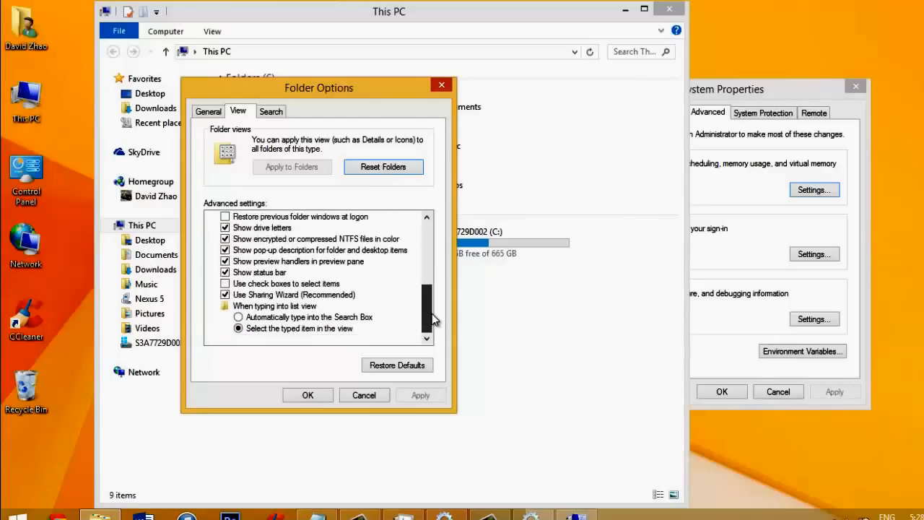
Bring the Notepad notes up beside Folder Options and highlight the UNCHECK entries for file size information, empty drives and known extensions
left_click(317, 514)
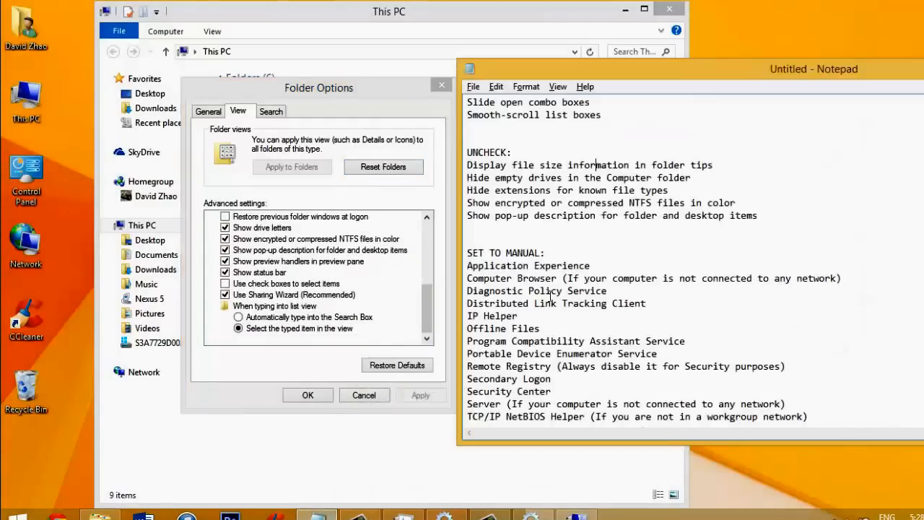
left_click_drag(555, 72, 568, 62)
left_click(400, 125)
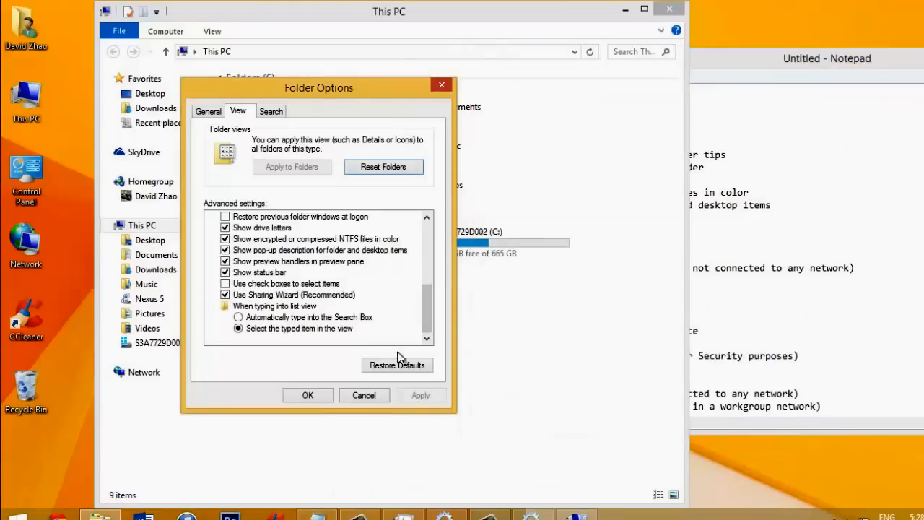
left_click(625, 12)
left_click(697, 180)
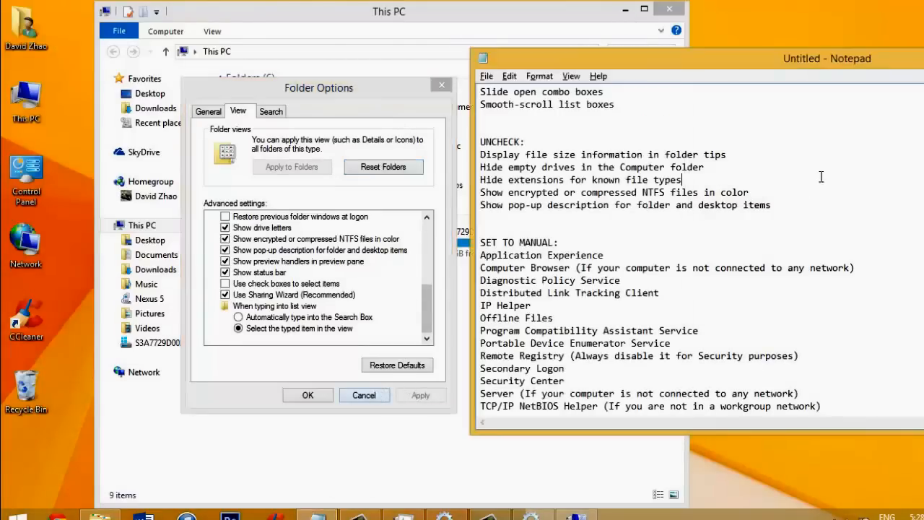
left_click_drag(487, 155, 738, 155)
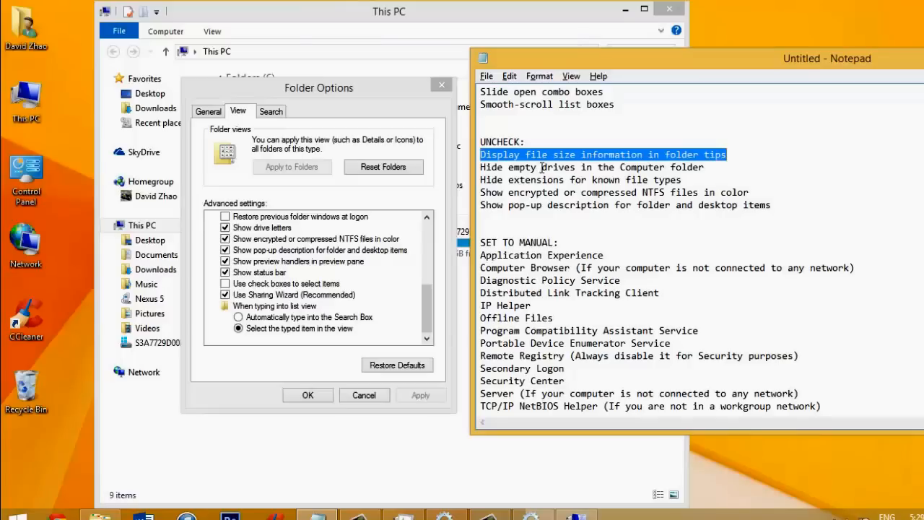
left_click_drag(471, 165, 689, 181)
left_click(715, 167)
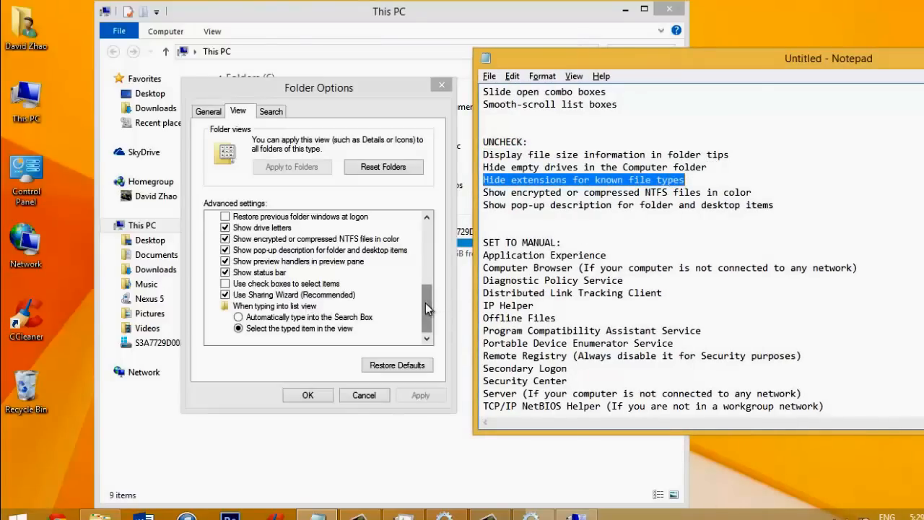
Uncheck Show encrypted or compressed NTFS files in color and Hide extensions for known file types in the advanced settings
left_click(301, 243)
left_click(429, 267)
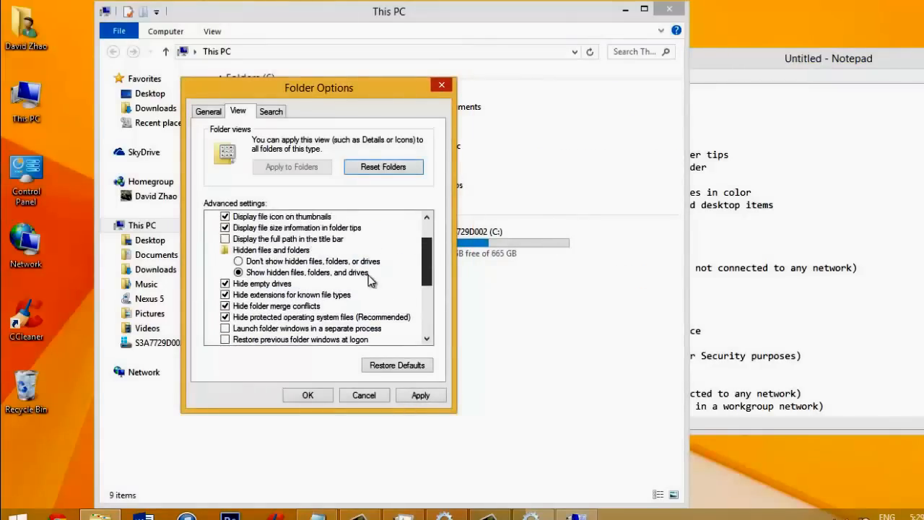
left_click(267, 295)
scroll(308, 285, "up", 1)
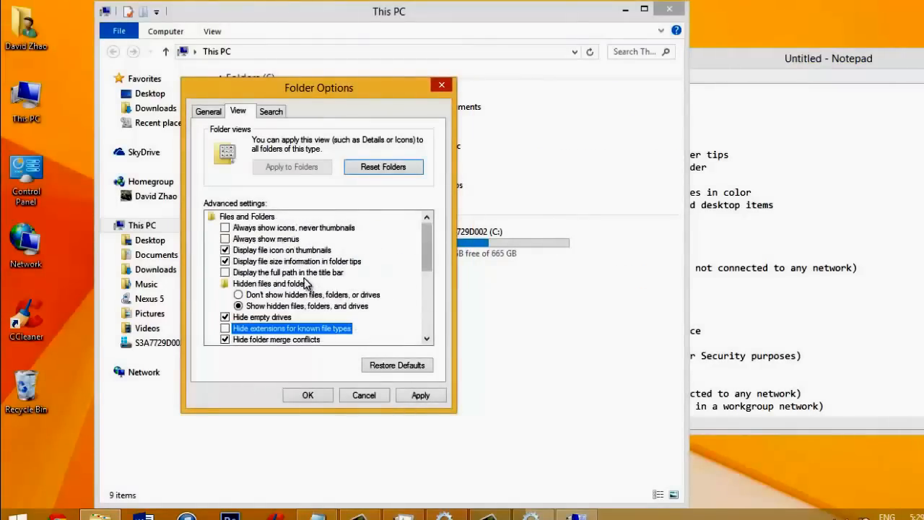
scroll(425, 255, "down", 1)
scroll(425, 255, "up", 1)
scroll(306, 280, "down", 2)
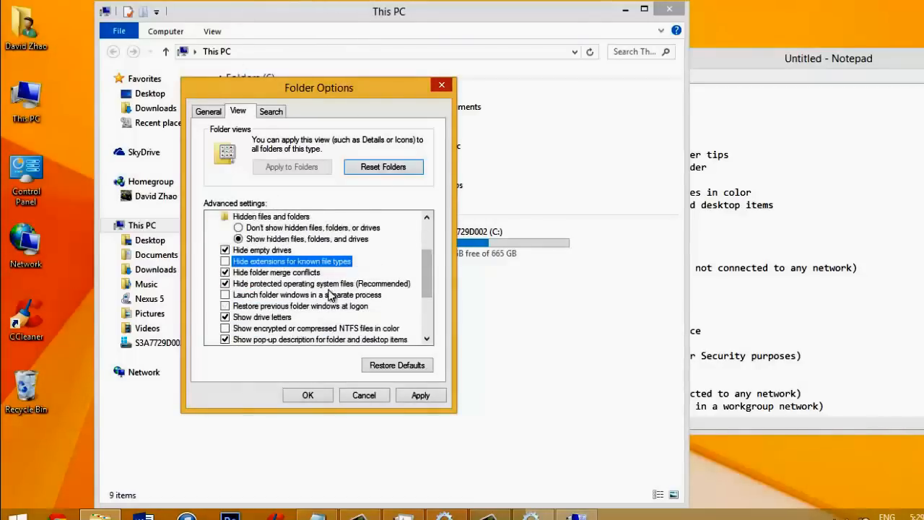
Highlight the UNCHECK list in the Notepad notes to compare its entries with the Folder Options settings
left_click(841, 223)
key("shift+Up")
key("shift+Up")
key("shift+Up")
key("shift+Up")
key("shift+Up")
key("shift+Up")
key("shift+Up")
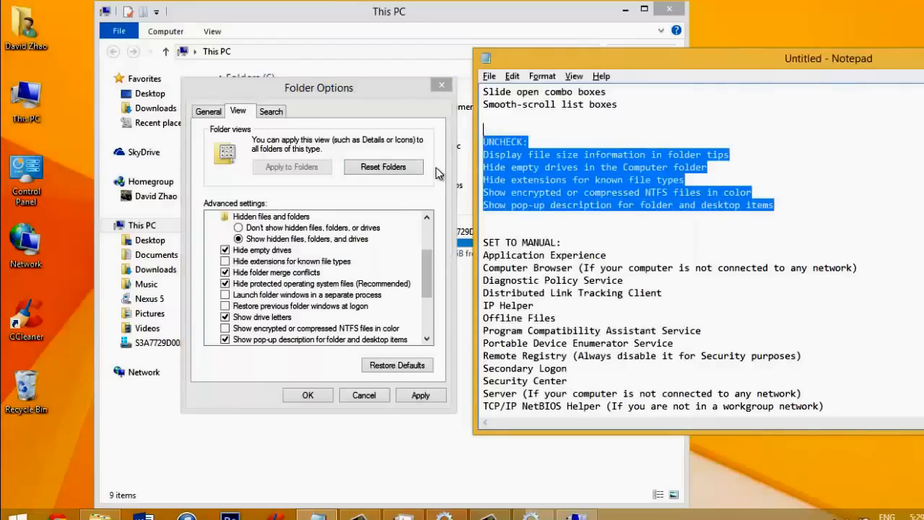
left_click(732, 268)
scroll(732, 267, "down", 1)
scroll(631, 275, "up", 5)
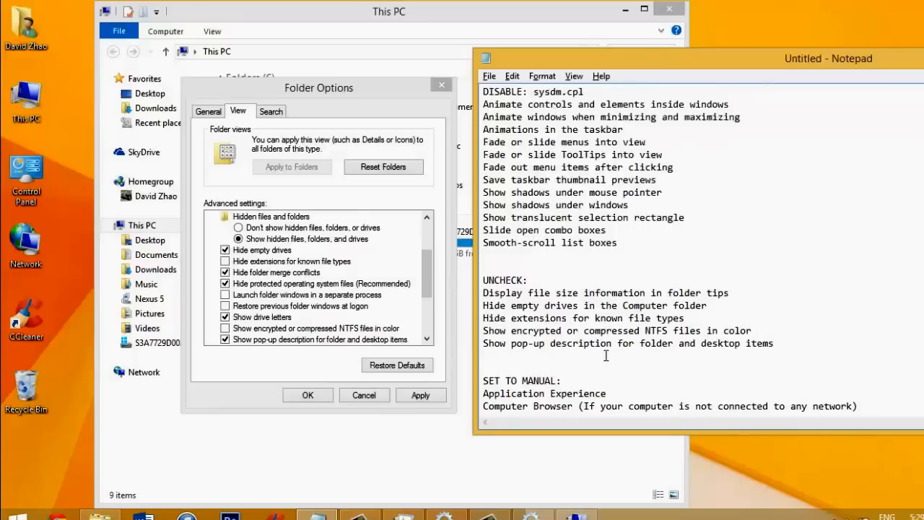
left_click_drag(484, 294, 722, 370)
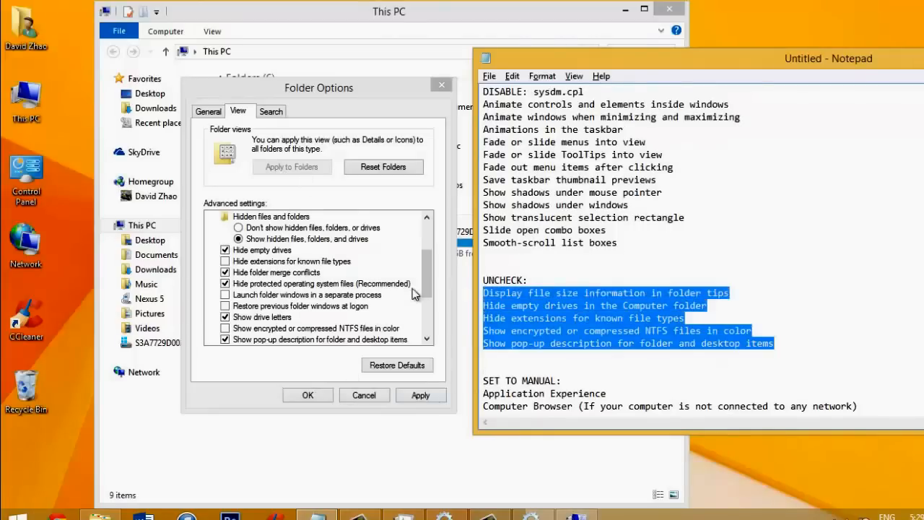
Cancel Folder Options and clear the This PC, Notepad and System Properties windows off the desktop
left_click(361, 395)
left_click(816, 213)
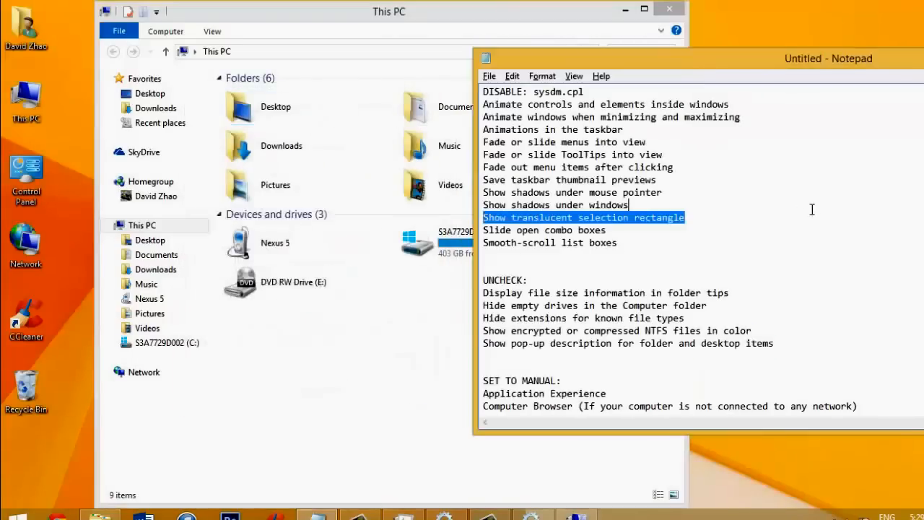
scroll(685, 347, "down", 5)
left_click(613, 10)
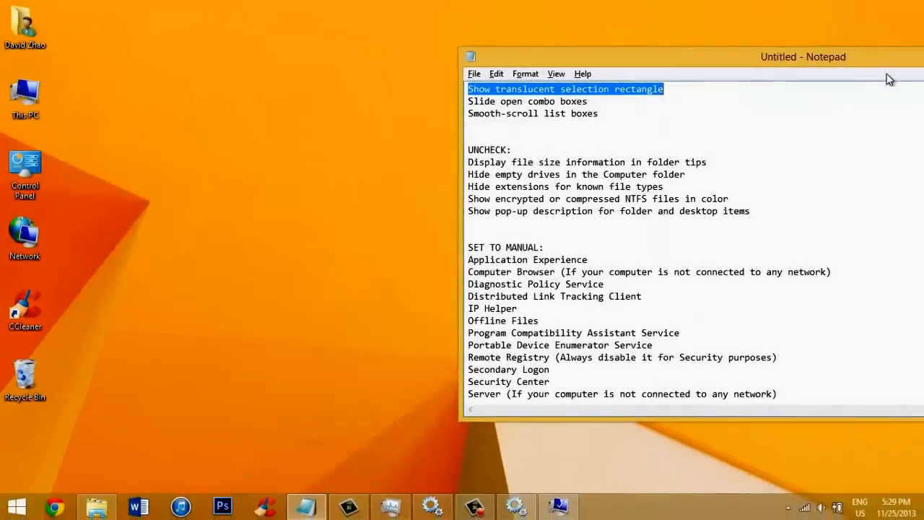
left_click_drag(838, 62, 538, 70)
left_click(786, 64)
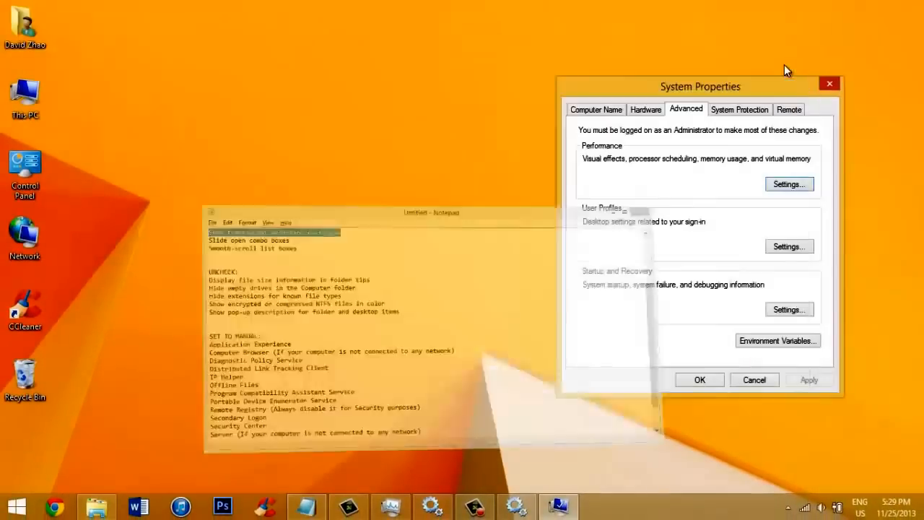
left_click(829, 86)
left_click_drag(410, 101, 509, 372)
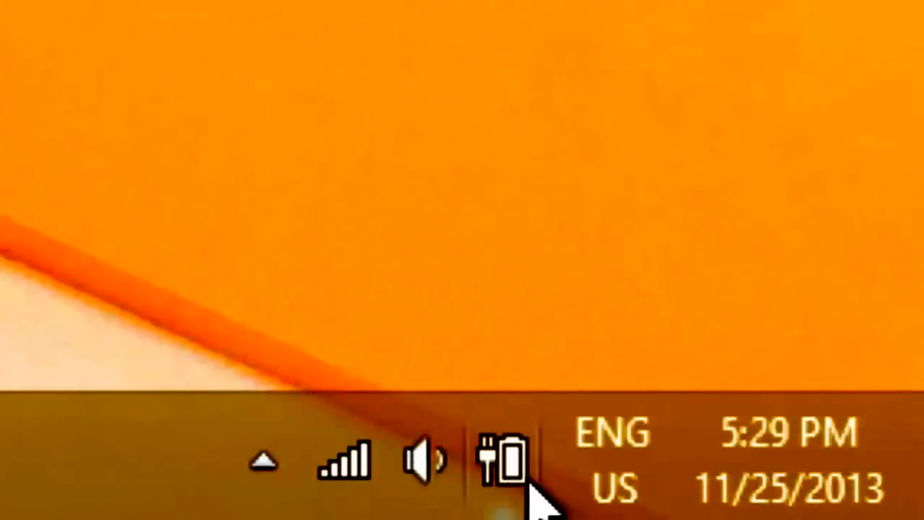
Open Power Options from the battery indicator and show the additional power plans
mouse_move(515, 470)
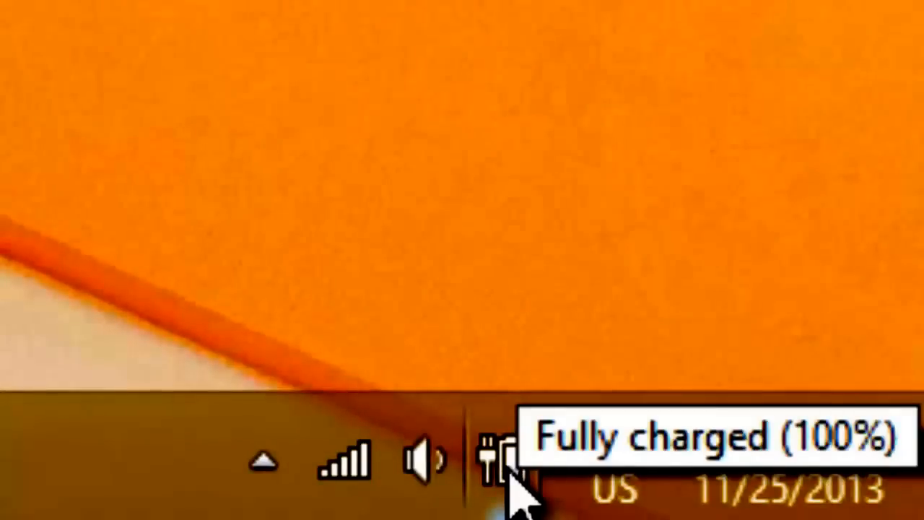
left_click(508, 471)
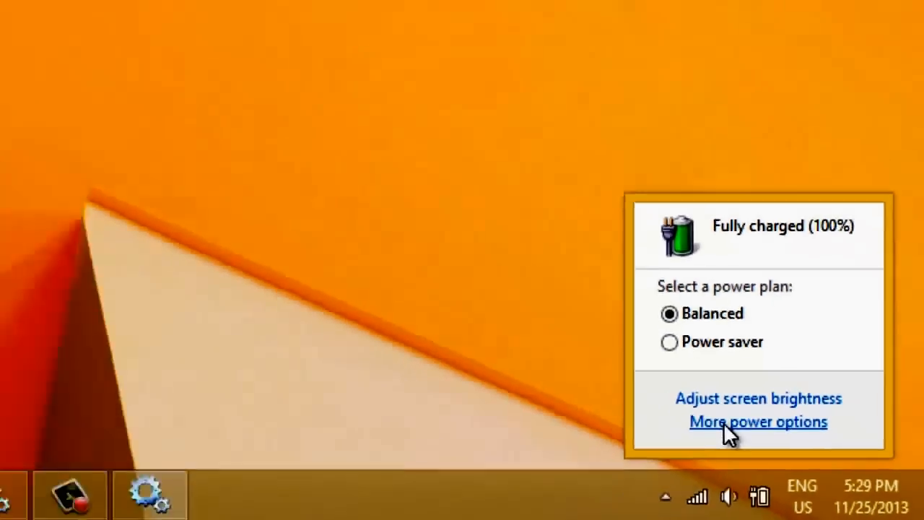
left_click(443, 285)
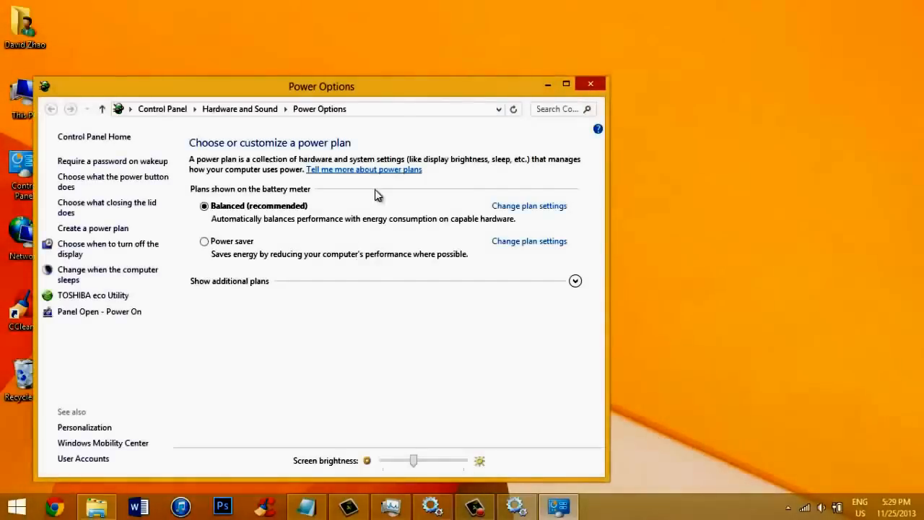
left_click_drag(432, 97, 516, 47)
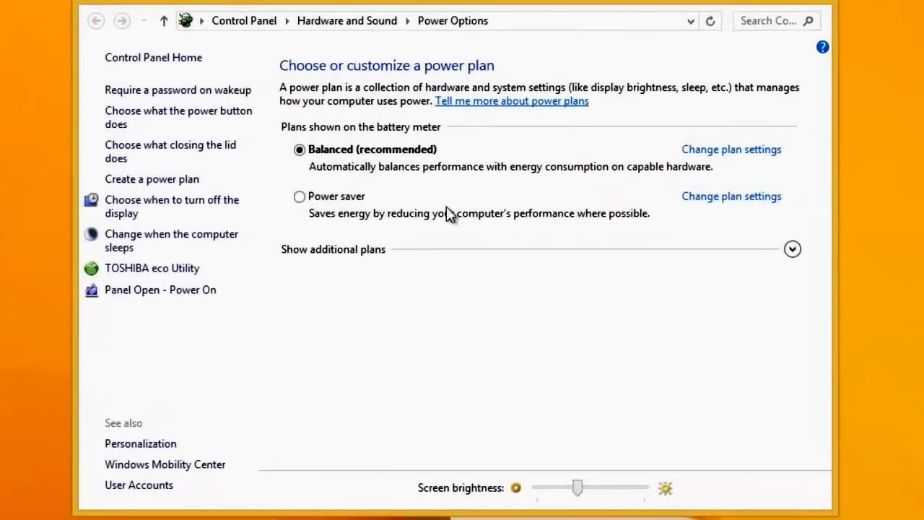
left_click(792, 248)
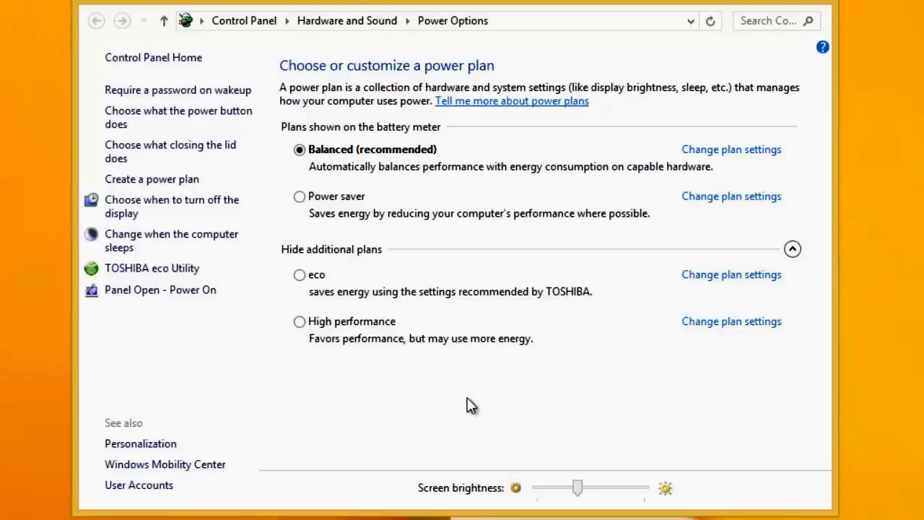
Try the Power saver and Balanced plans, then activate the High performance power plan and close Power Options
left_click(354, 202)
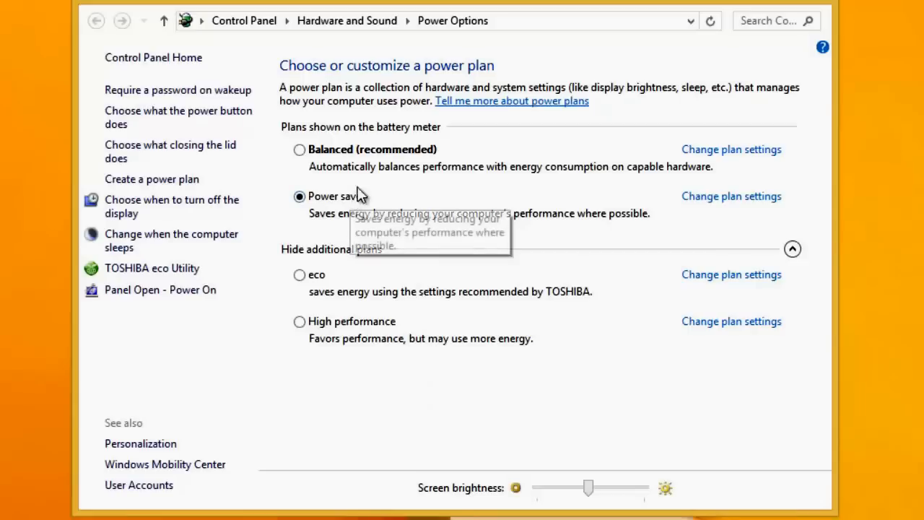
left_click(370, 149)
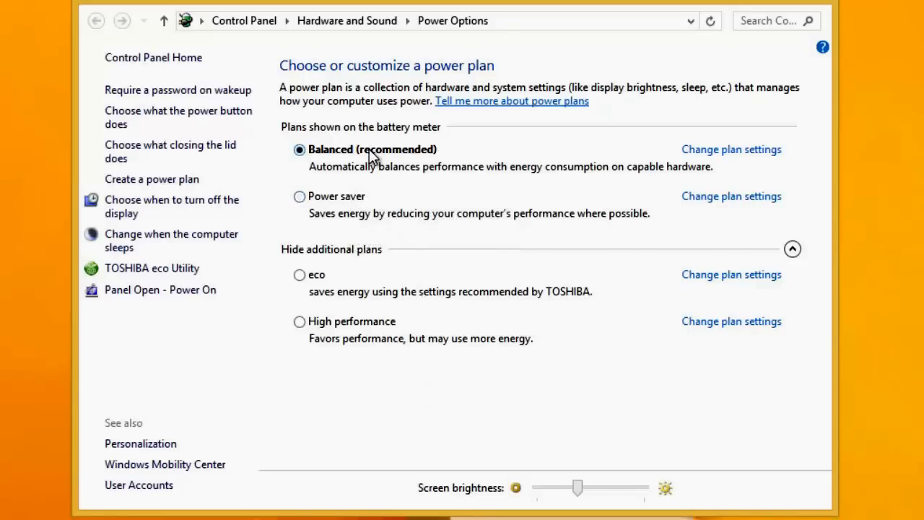
left_click(348, 329)
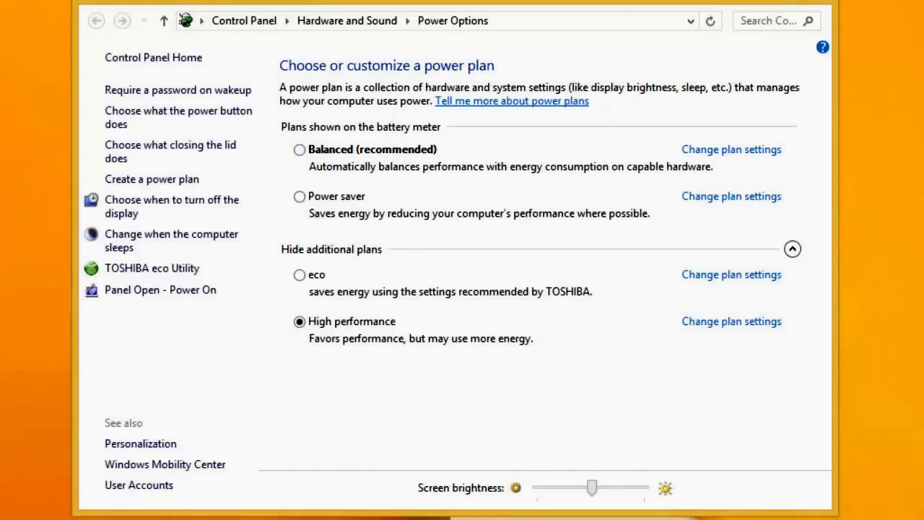
left_click(809, 9)
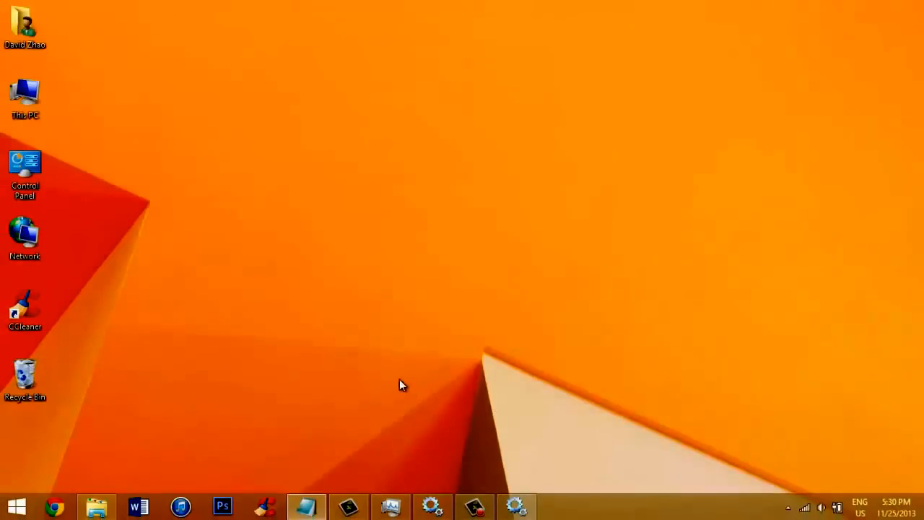
left_click_drag(402, 385, 611, 494)
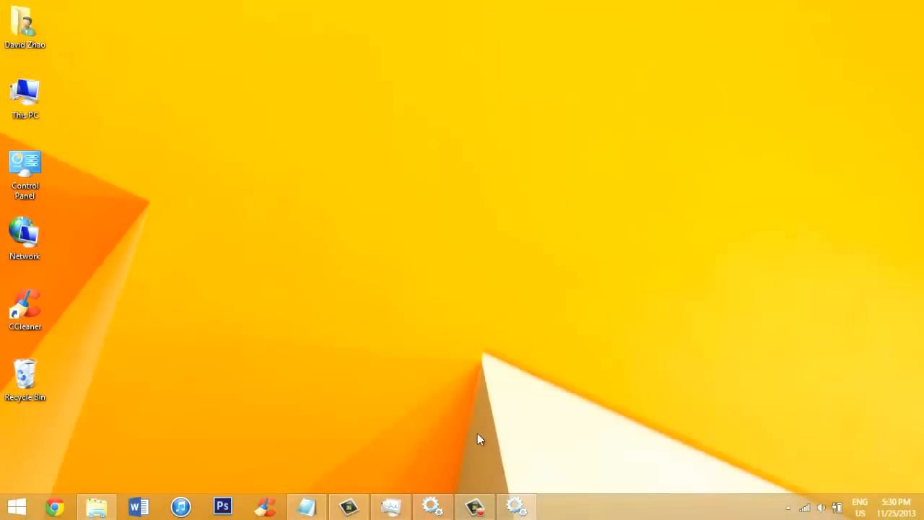
left_click(361, 510)
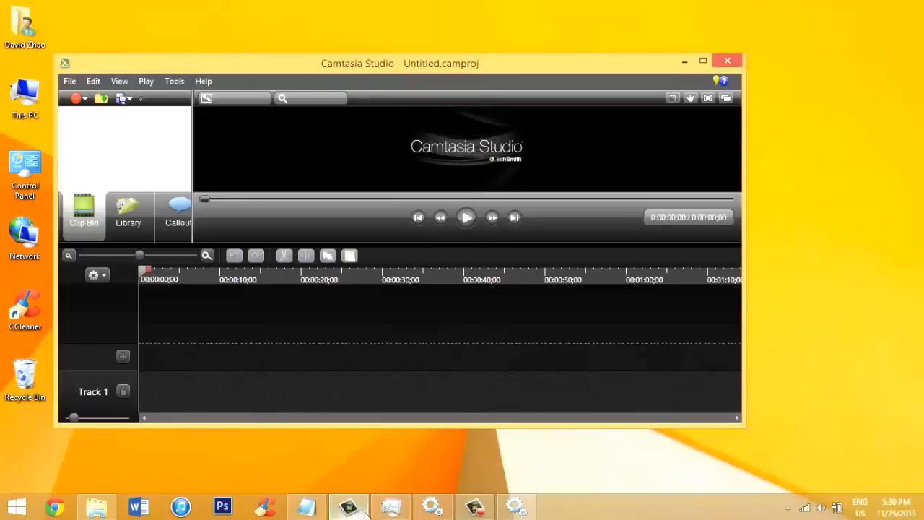
left_click(475, 508)
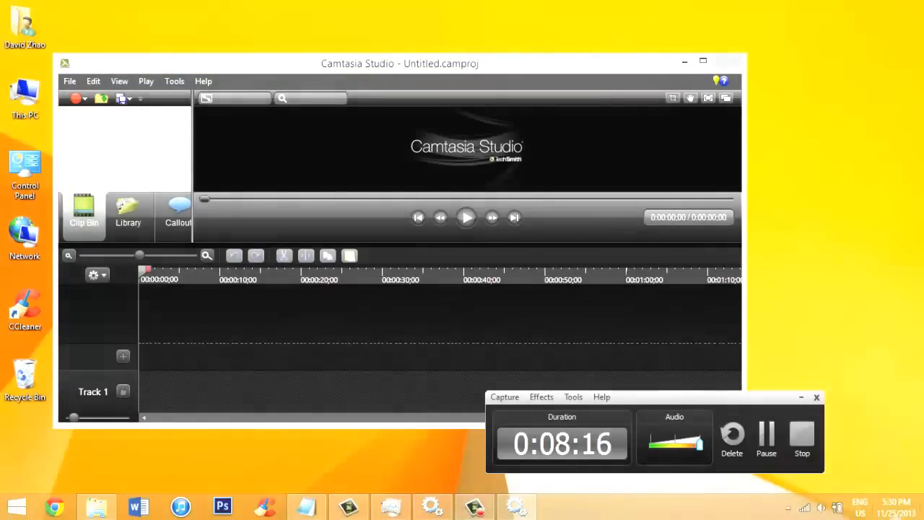
left_click(896, 508)
left_click(922, 513)
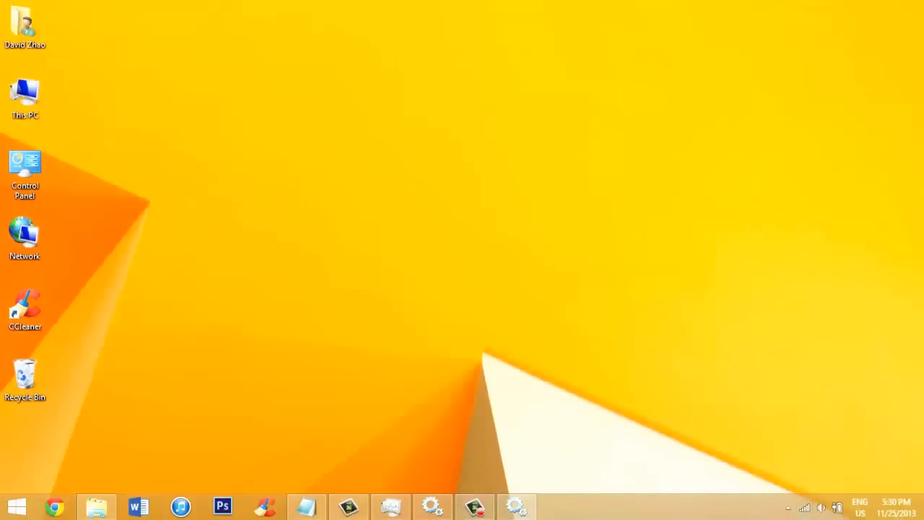
left_click_drag(188, 230, 557, 494)
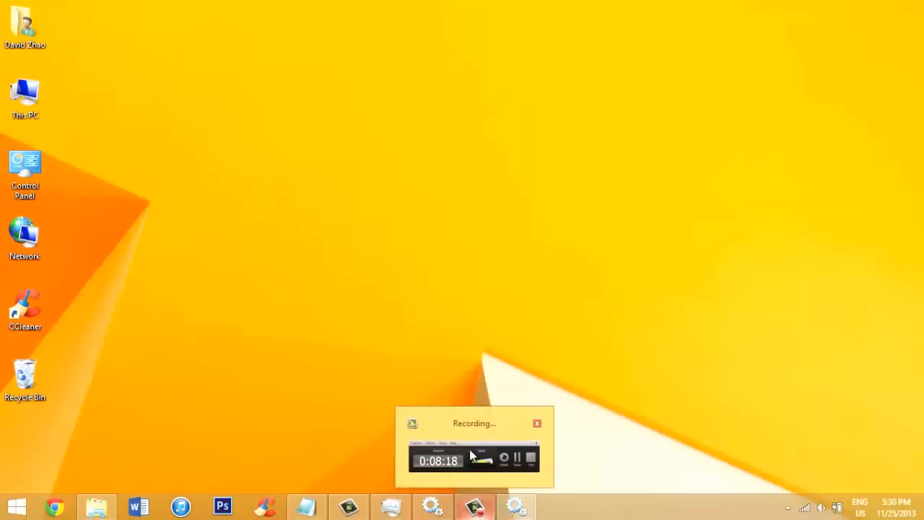